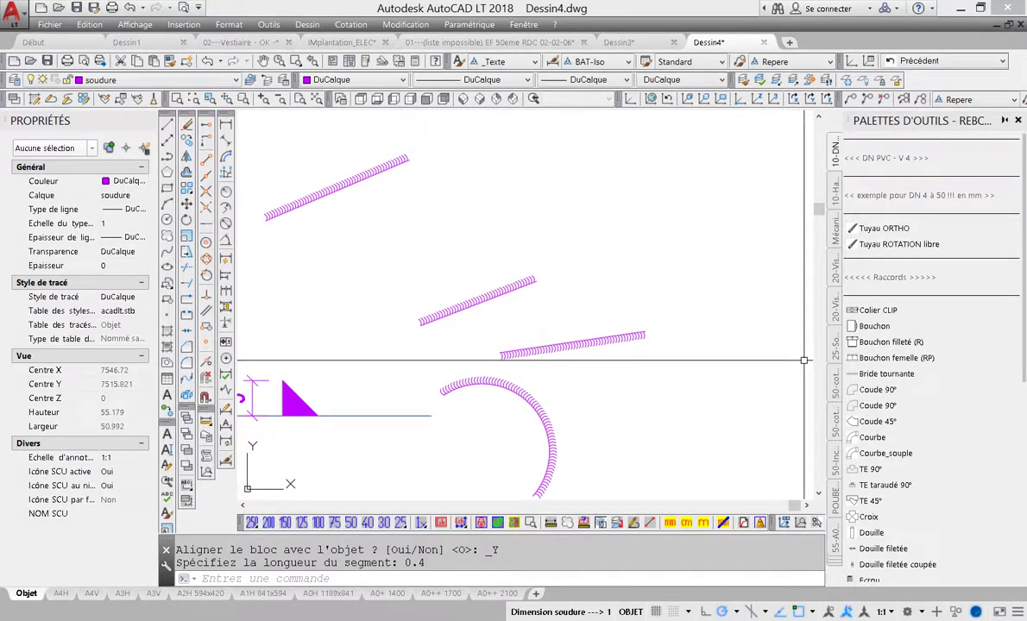
Step: Open the tool palette customization and locate the 10-DN_PVC-V4 palette in the list of palettes
{"action": "right_click", "coordinate": [857, 121]}
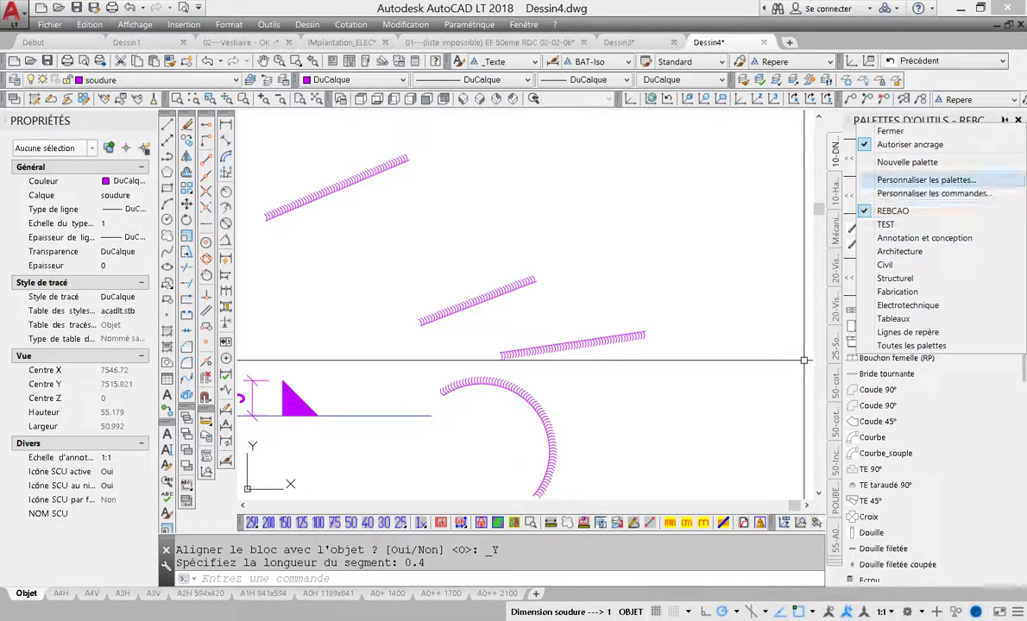
{"action": "left_click", "coordinate": [926, 180]}
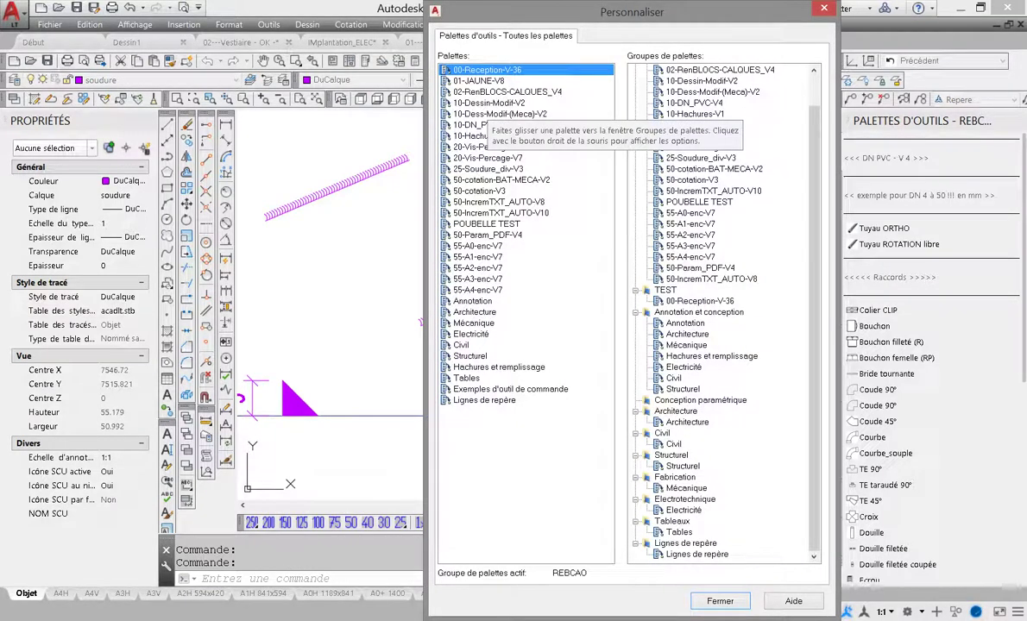
{"action": "left_click", "coordinate": [444, 125]}
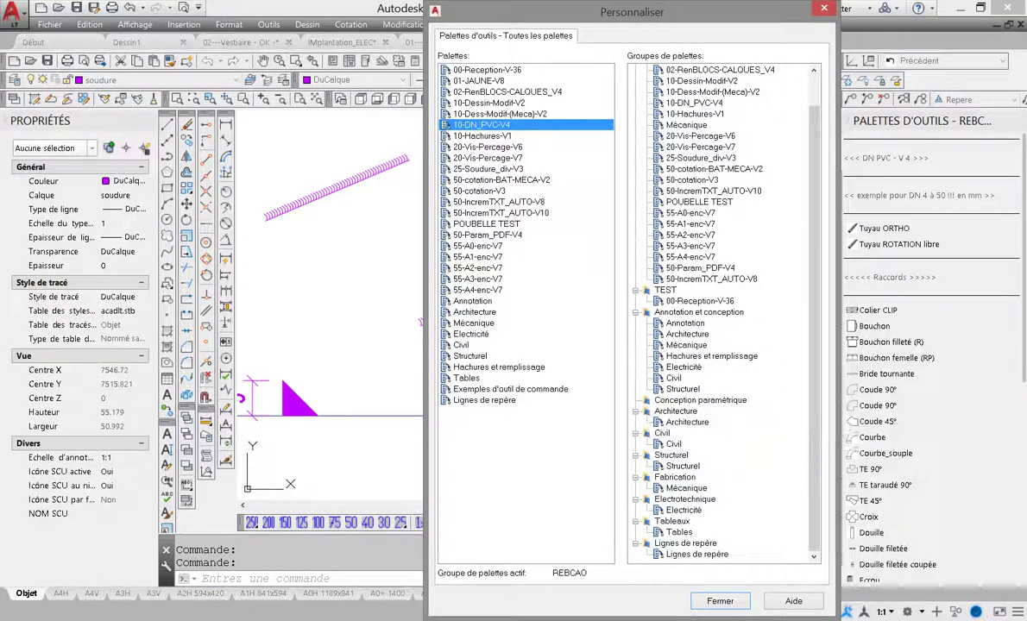
{"action": "left_click", "coordinate": [721, 602]}
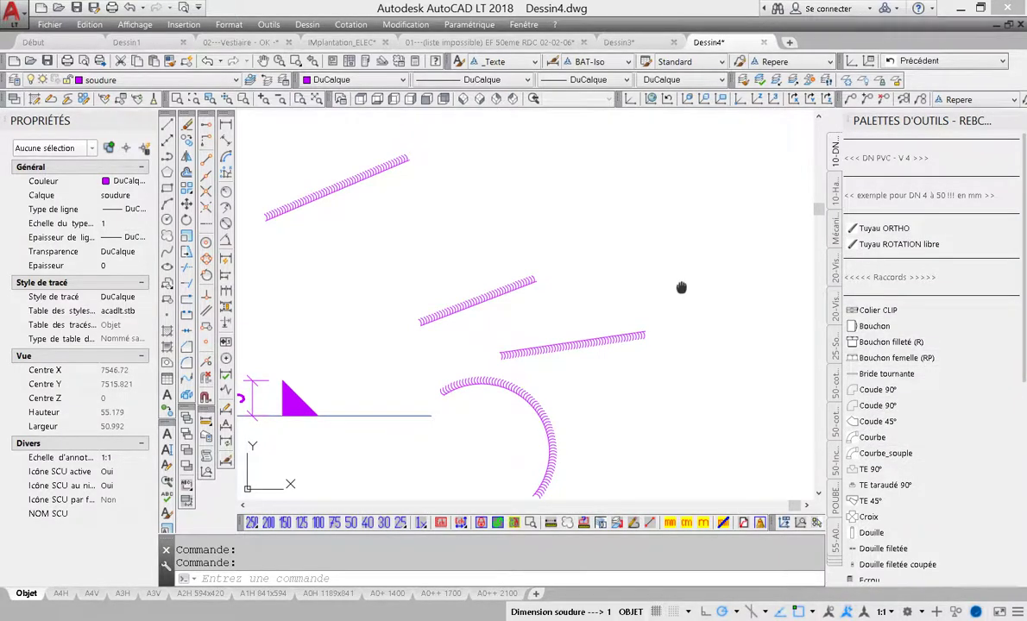
{"action": "middle_click_drag", "start_coordinate": [681, 288], "coordinate": [619, 298]}
{"action": "key", "text": "Escape"}
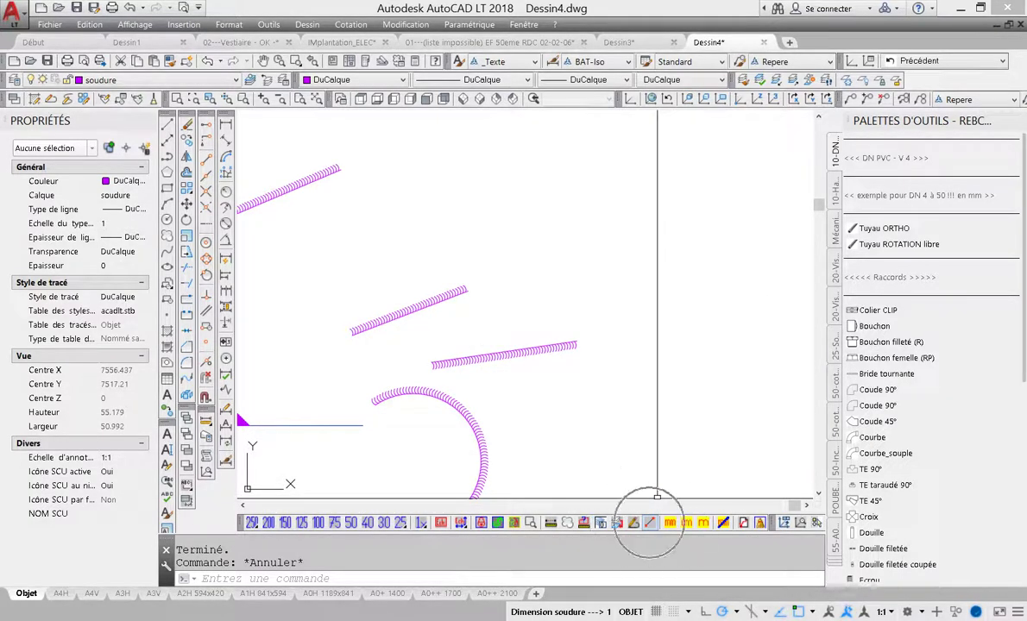
Step: Display the _Mise en page DN_CHOIX toolbar and hide the Properties palette
{"action": "right_click", "coordinate": [640, 524]}
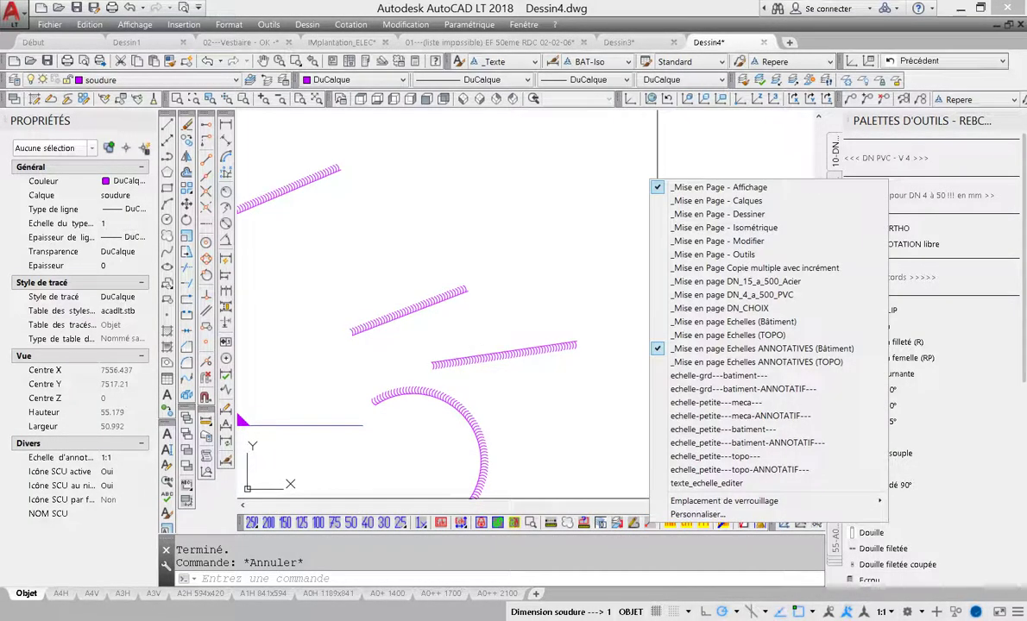
{"action": "left_click", "coordinate": [688, 309]}
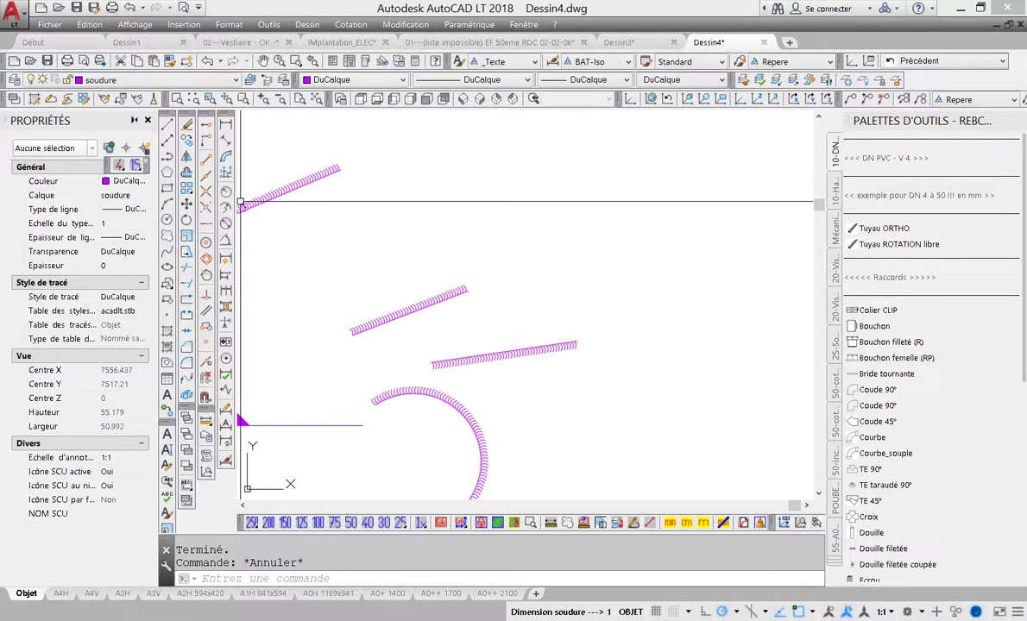
{"action": "key", "text": "ctrl+1"}
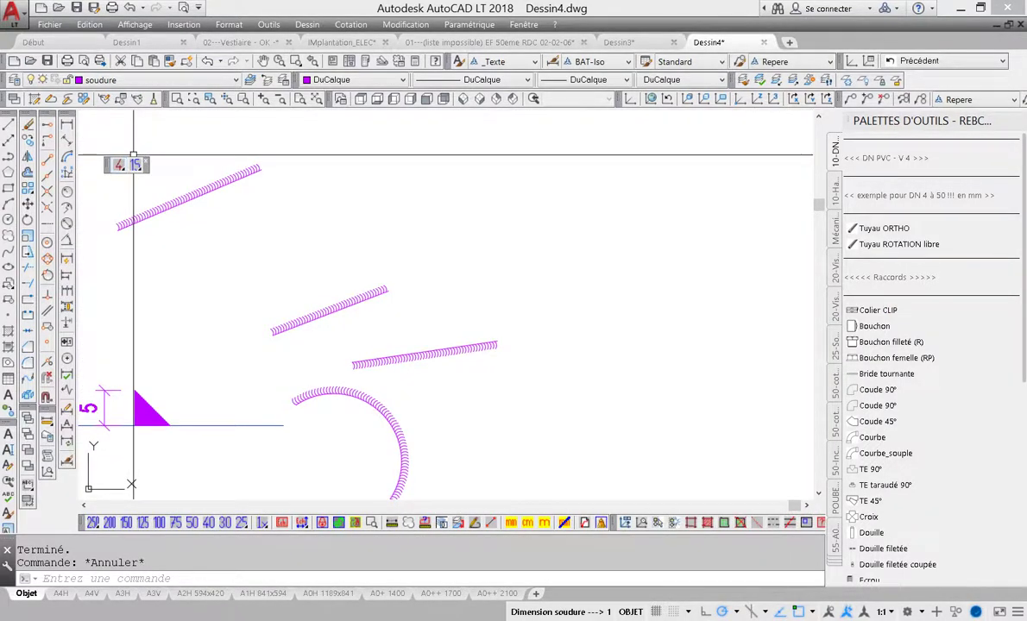
Step: Dock the floating DN_CHOIX toolbar vertically along the edge of the tool palettes
{"action": "left_click_drag", "start_coordinate": [108, 165], "coordinate": [328, 165]}
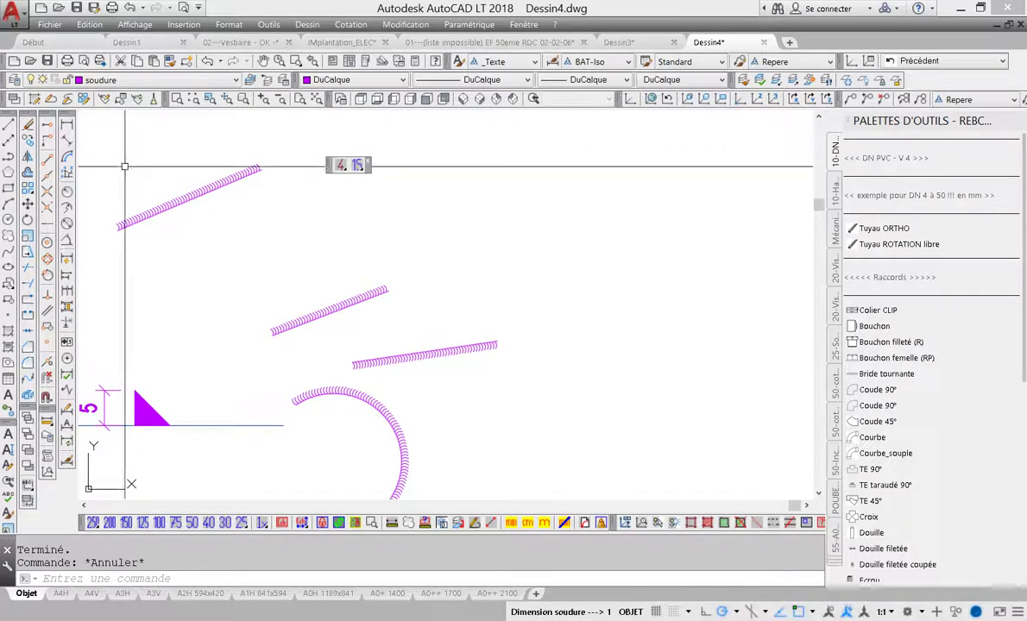
{"action": "left_click", "coordinate": [328, 165]}
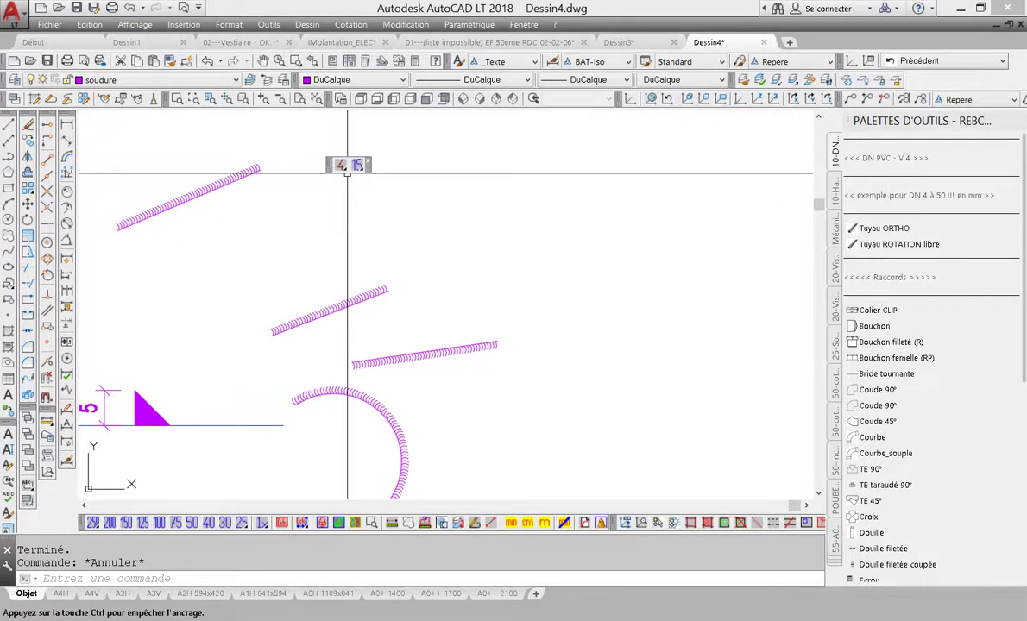
{"action": "left_click_drag", "start_coordinate": [347, 172], "coordinate": [814, 160]}
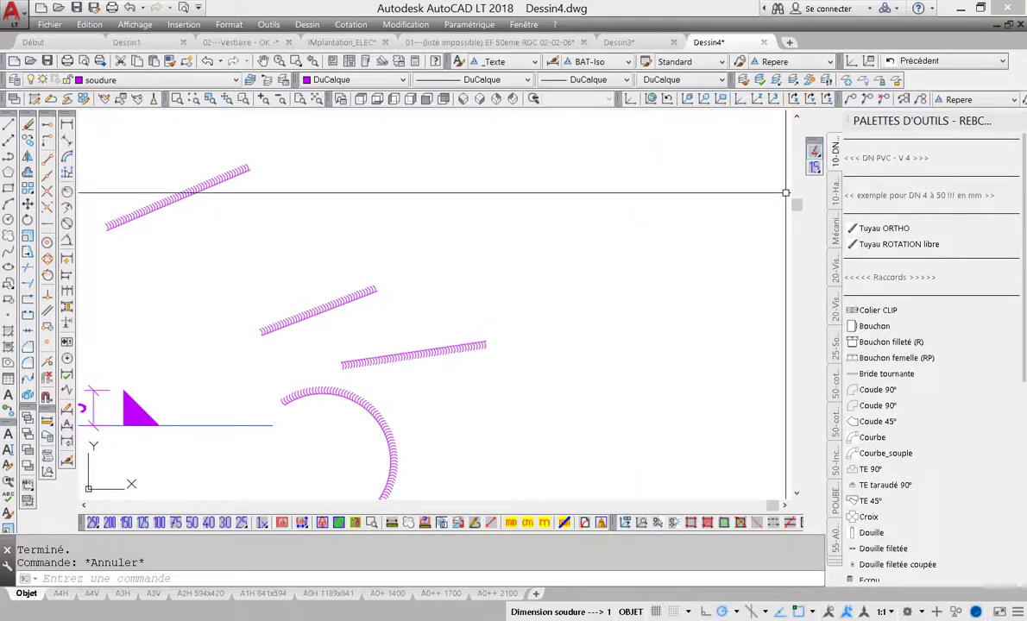
{"action": "left_click", "coordinate": [814, 151]}
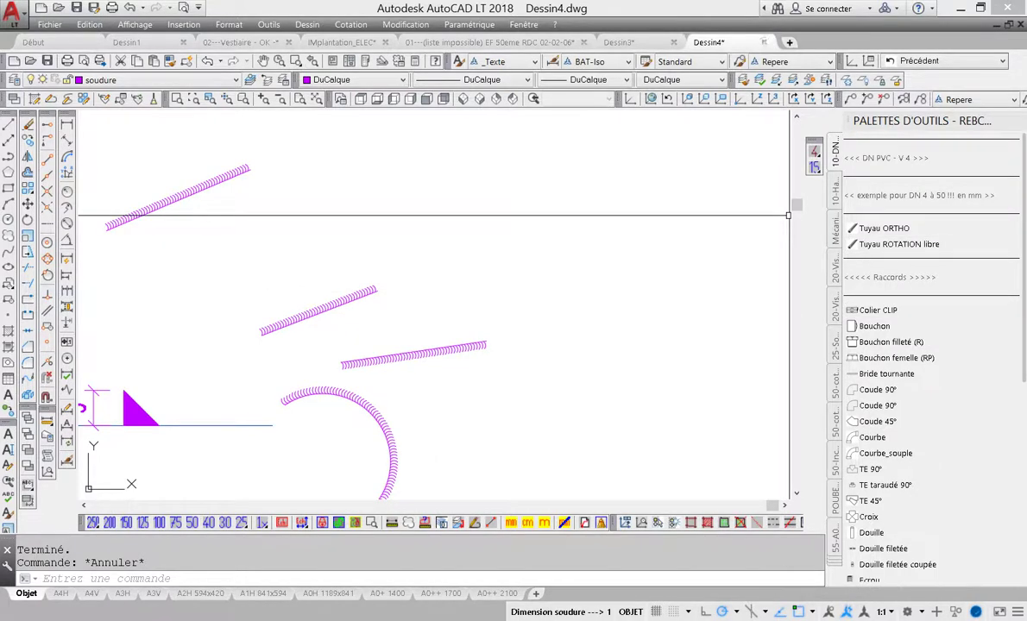
Step: Create a new drawing set to millimetres and choose DN 15 as the PVC pipe diameter
{"action": "left_click", "coordinate": [789, 42]}
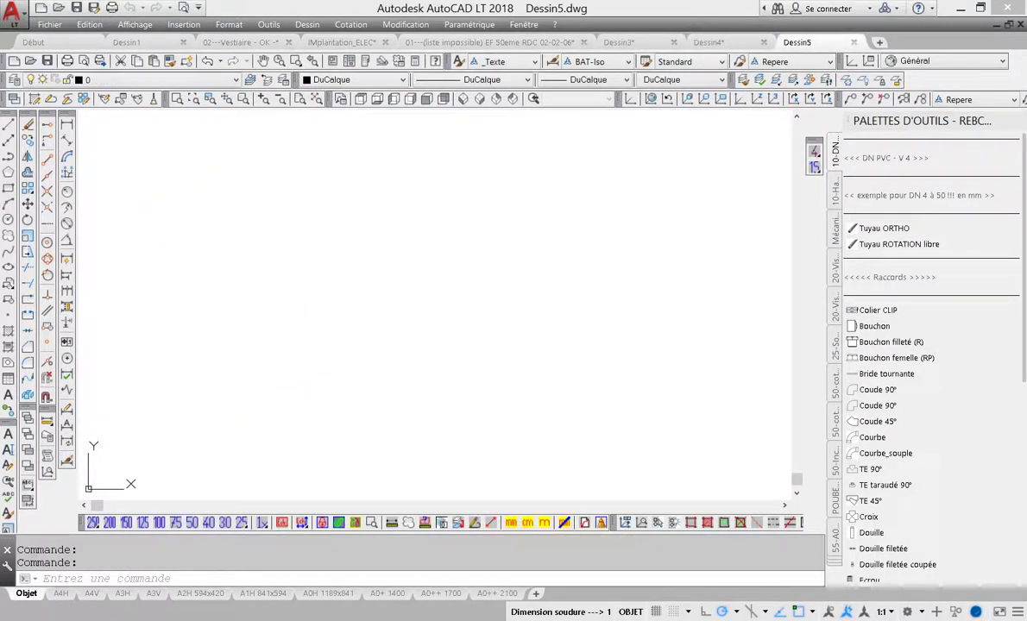
{"action": "left_click", "coordinate": [511, 523]}
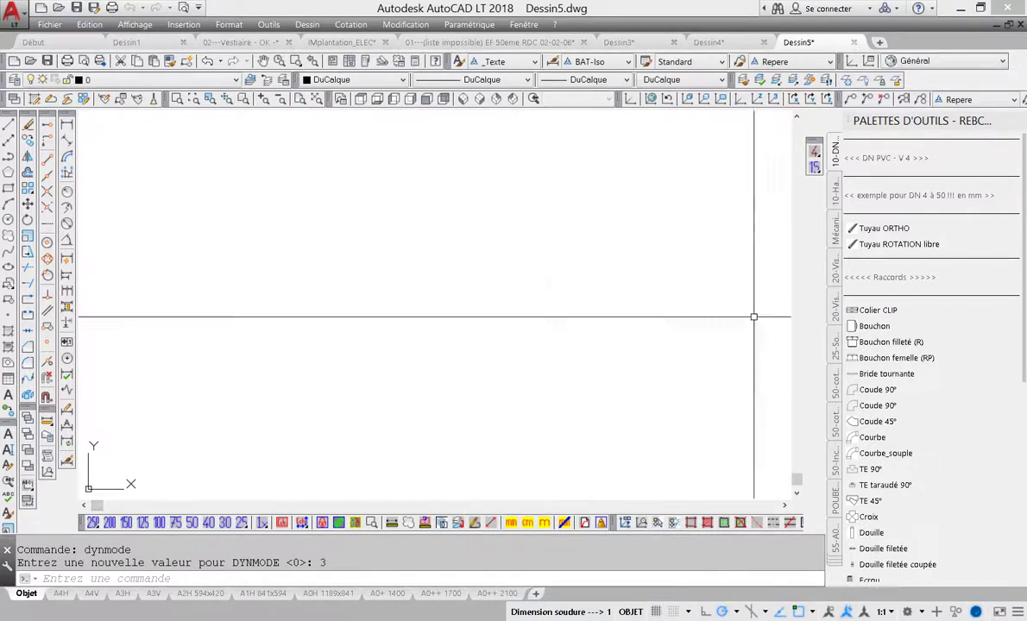
{"action": "left_click", "coordinate": [814, 152]}
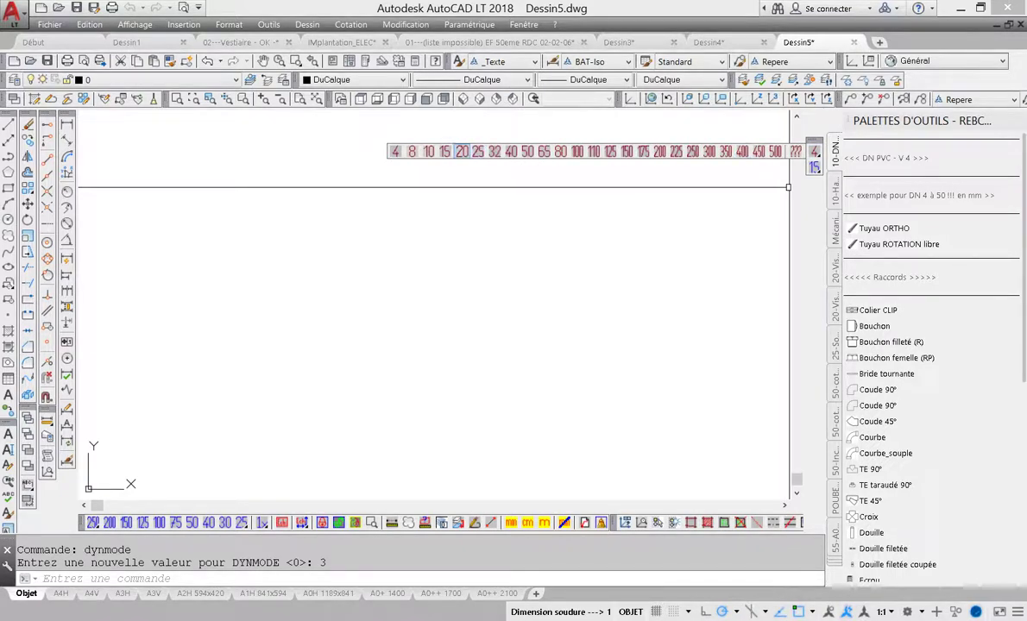
{"action": "left_click", "coordinate": [445, 152]}
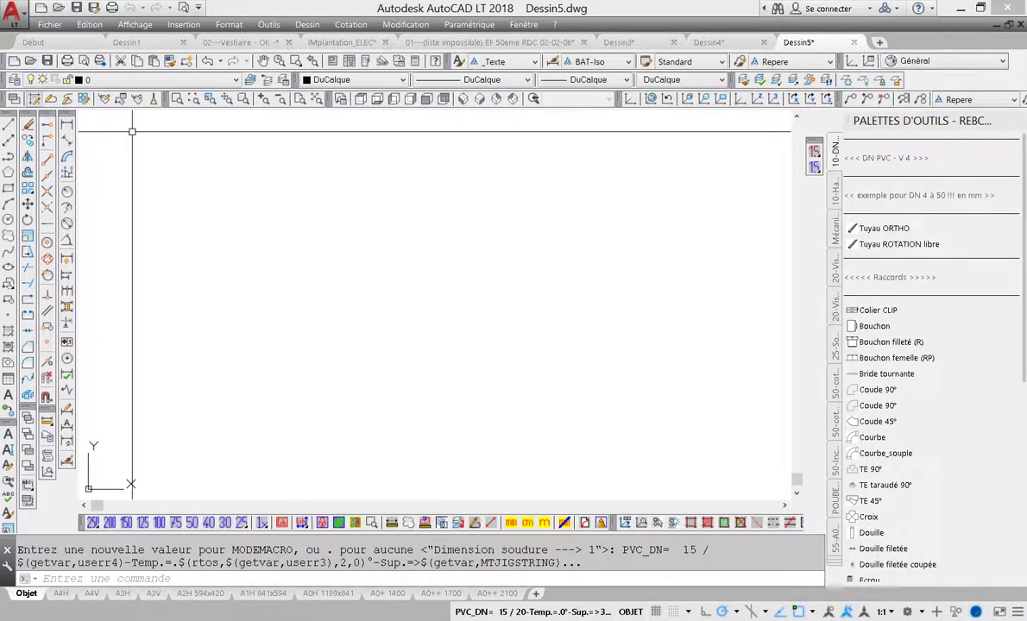
Step: Draw a long DN 15 PVC pipe sloping down to the right with the Tuyau ORTHO tool
{"action": "left_click", "coordinate": [876, 421]}
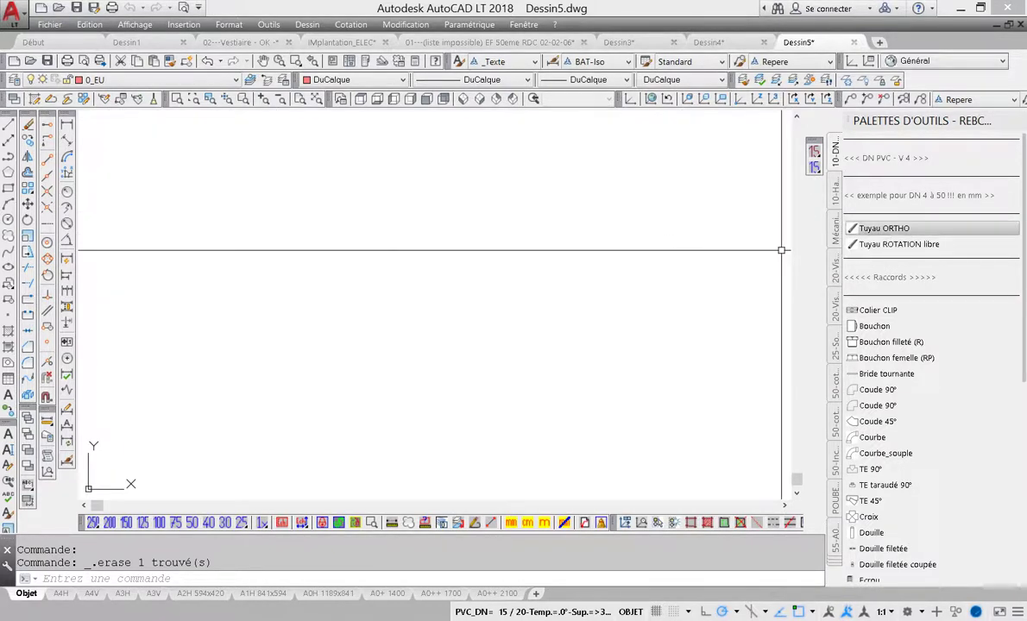
{"action": "left_click", "coordinate": [884, 228]}
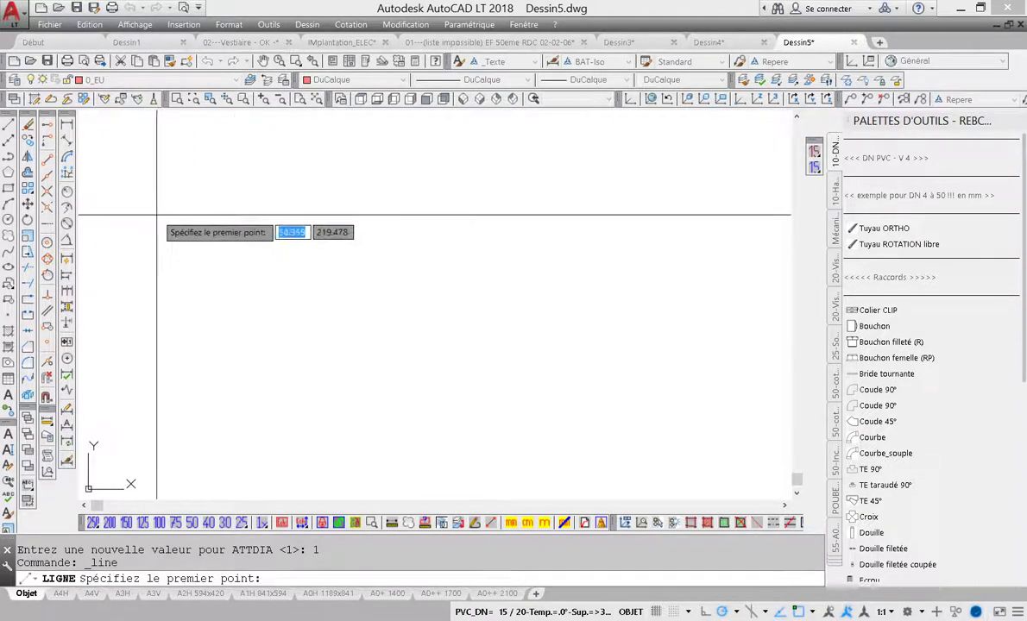
{"action": "left_click", "coordinate": [266, 230]}
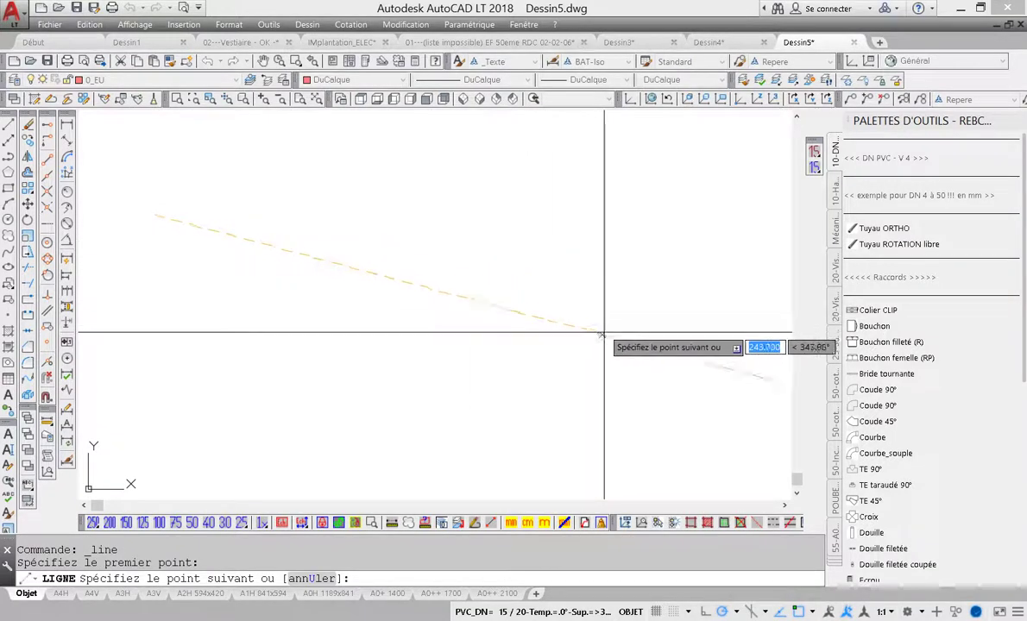
{"action": "left_click", "coordinate": [570, 401]}
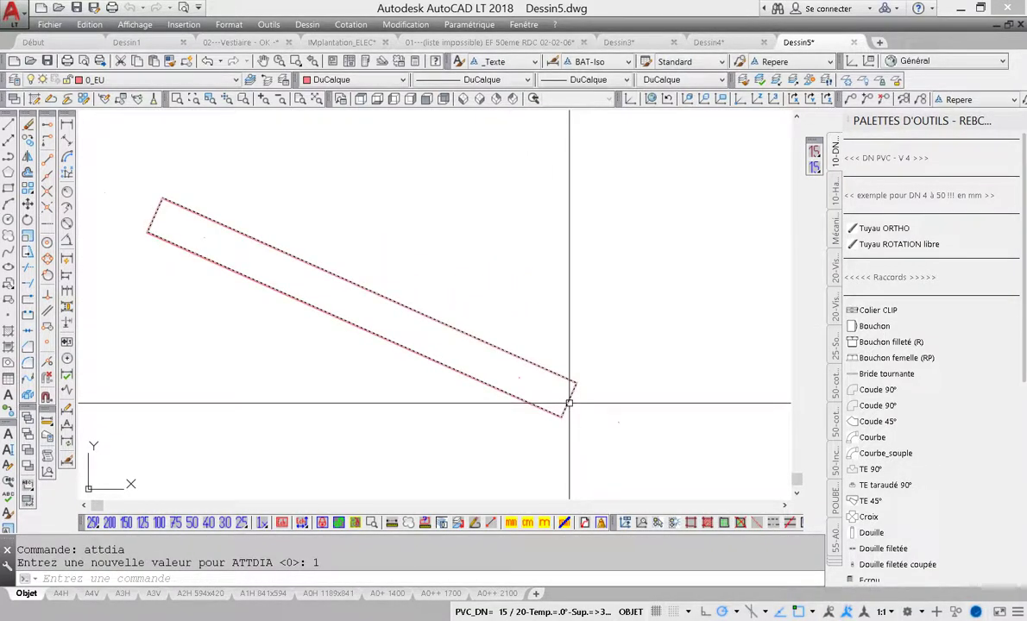
Step: Draw a shorter, steeper DN 15 pipe above the first pipe's lower end with Tuyau ROTATION libre
{"action": "middle_click_drag", "start_coordinate": [661, 329], "coordinate": [573, 286]}
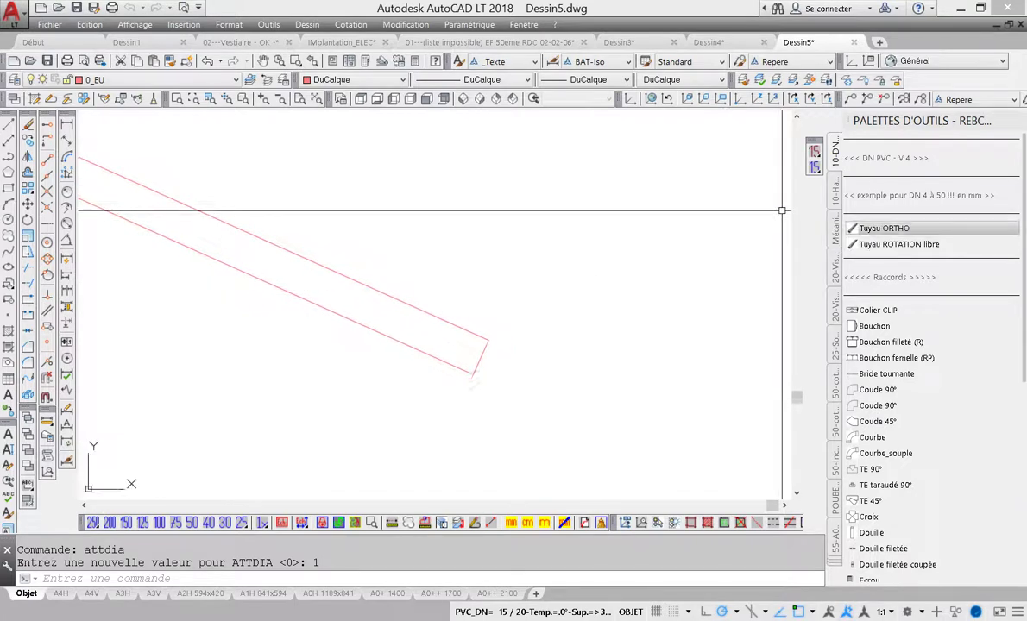
{"action": "left_click", "coordinate": [897, 244]}
{"action": "left_click", "coordinate": [463, 203]}
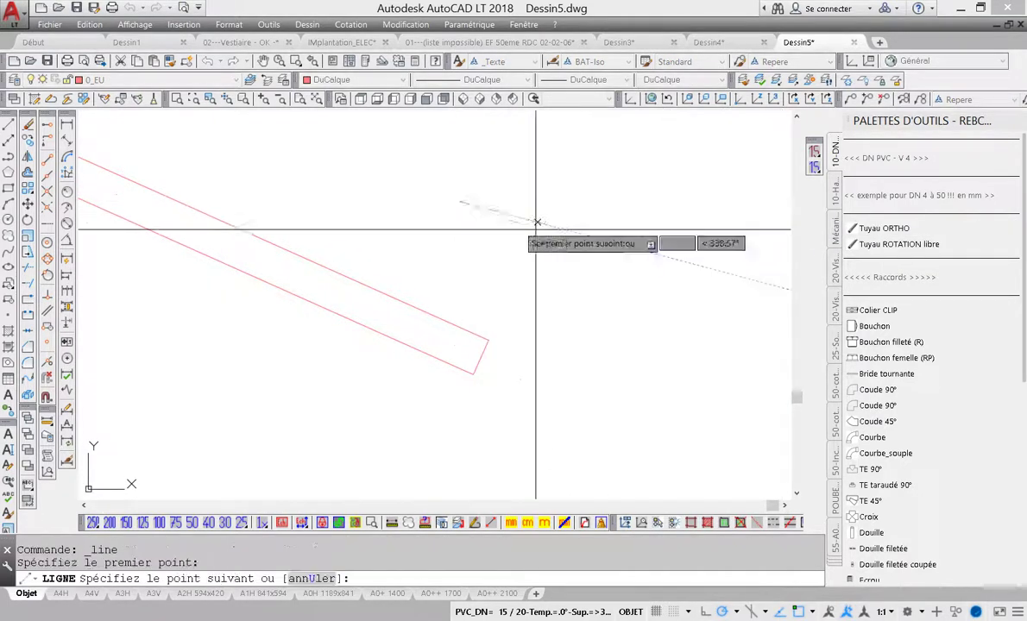
{"action": "left_click", "coordinate": [583, 257]}
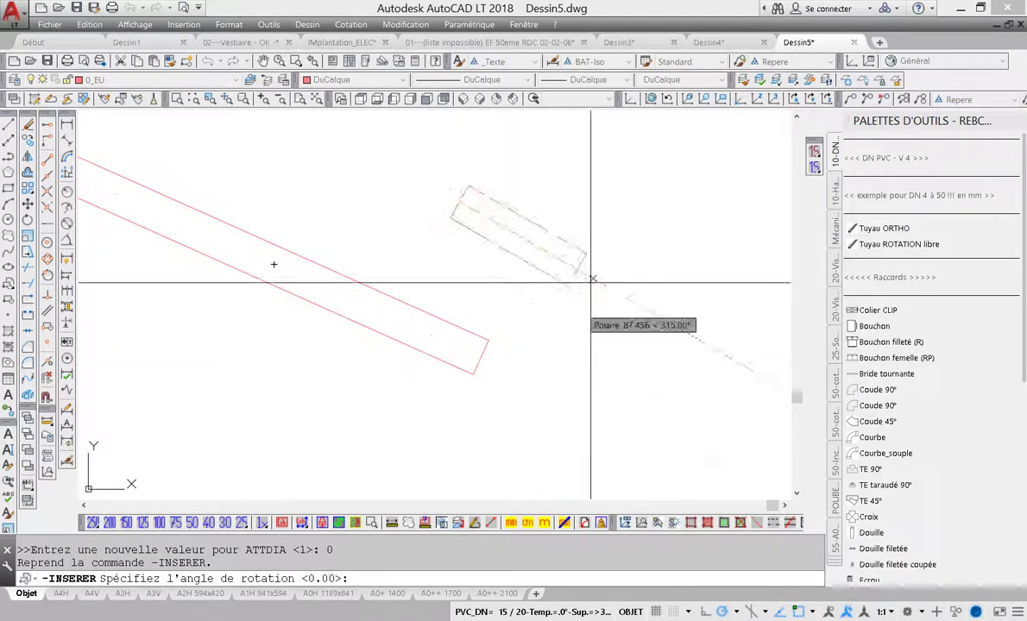
{"action": "left_click", "coordinate": [610, 362]}
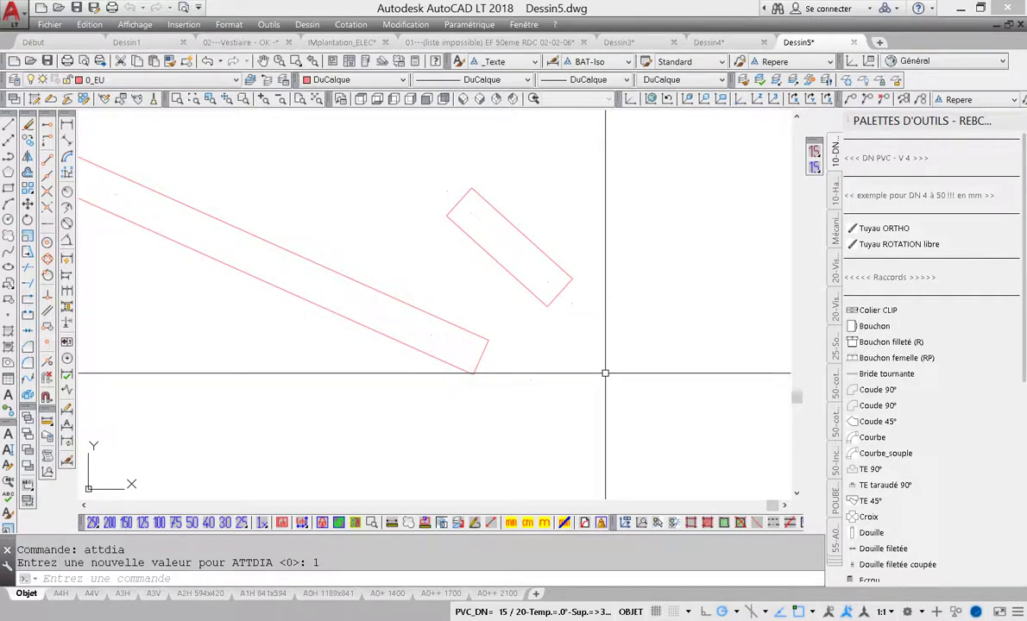
Step: Insert a DN 15 Coude 45° fitting at the long pipe's lower end, at default scale and rotated in line with the pipe
{"action": "middle_click_drag", "start_coordinate": [610, 371], "coordinate": [651, 276]}
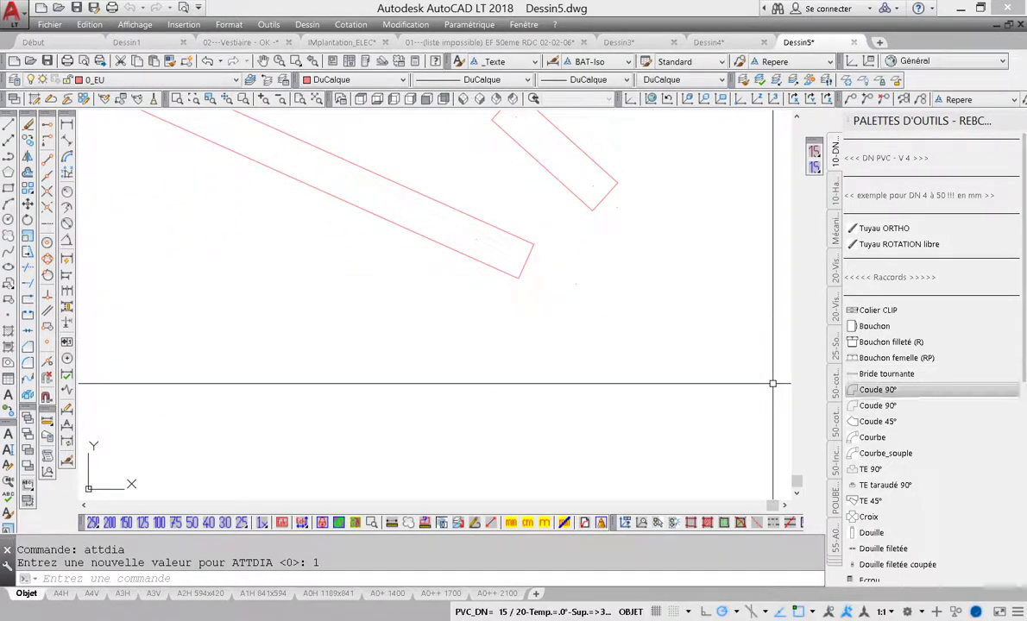
{"action": "left_click", "coordinate": [877, 421]}
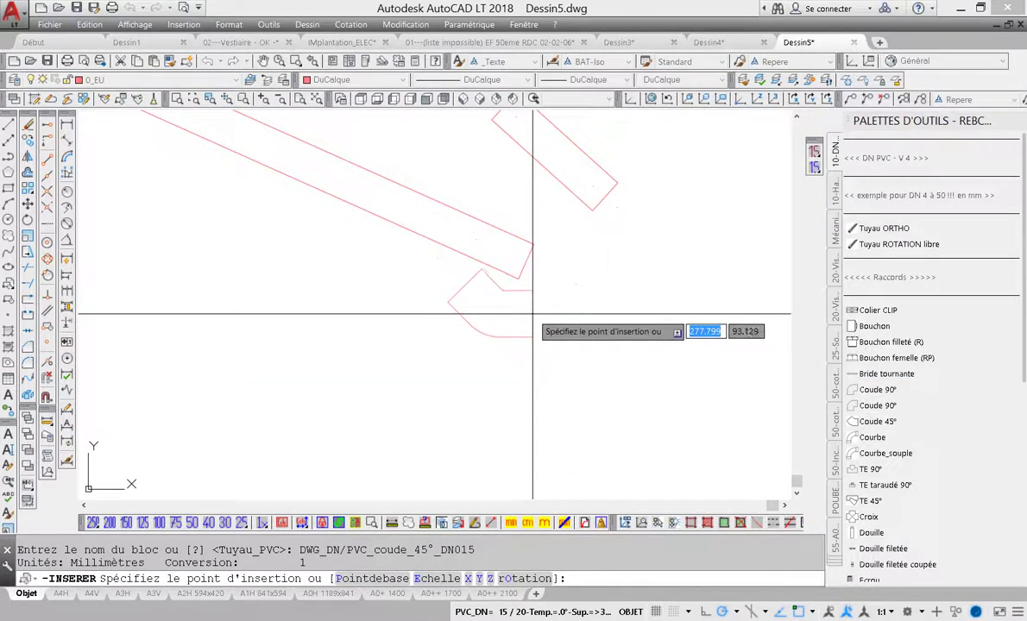
{"action": "middle_click_drag", "start_coordinate": [534, 315], "coordinate": [533, 356]}
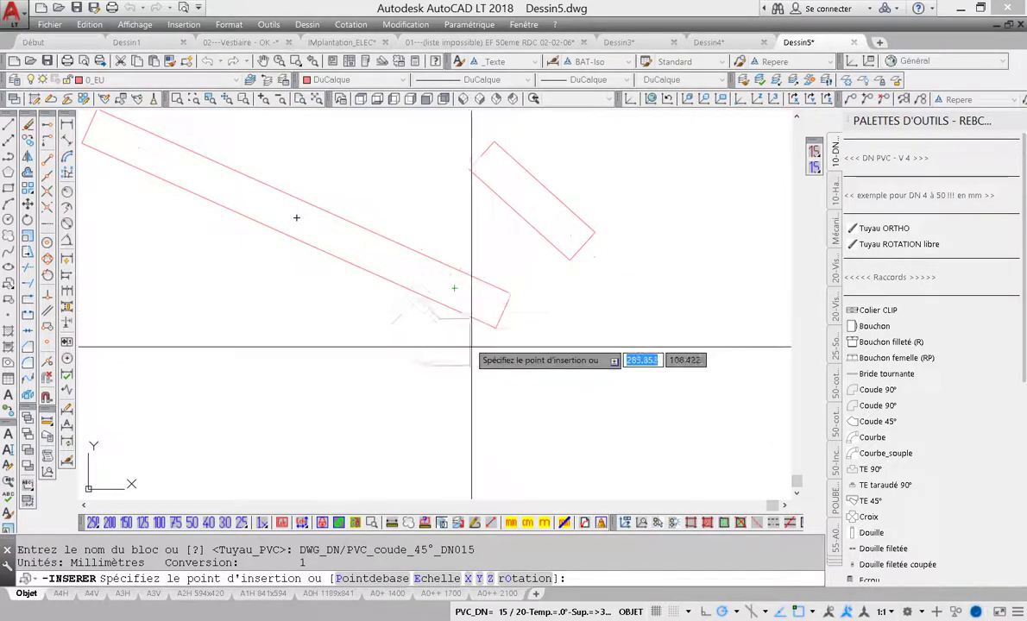
{"action": "left_click", "coordinate": [503, 313]}
{"action": "key", "text": "Return"}
{"action": "key", "text": "Return"}
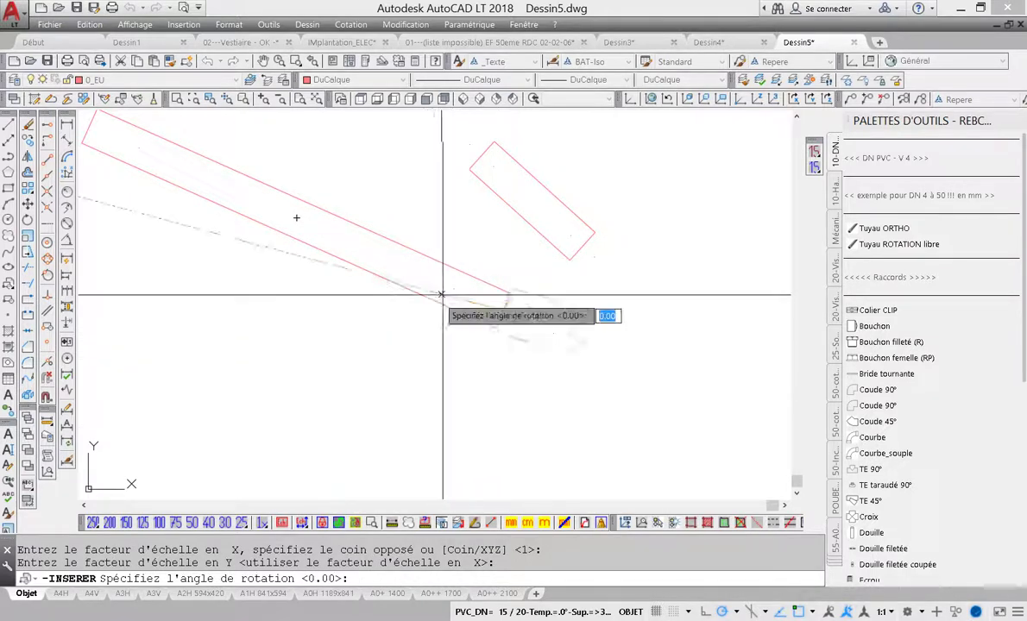
{"action": "left_click", "coordinate": [448, 378]}
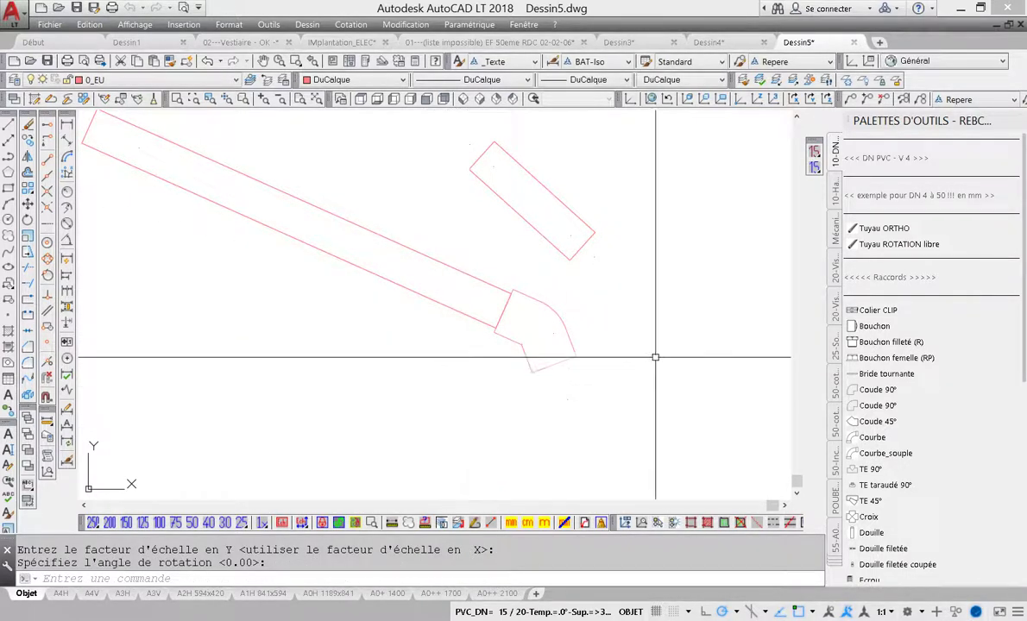
Step: Change the PVC pipe diameter to DN 50
{"action": "middle_click_drag", "start_coordinate": [674, 346], "coordinate": [677, 319]}
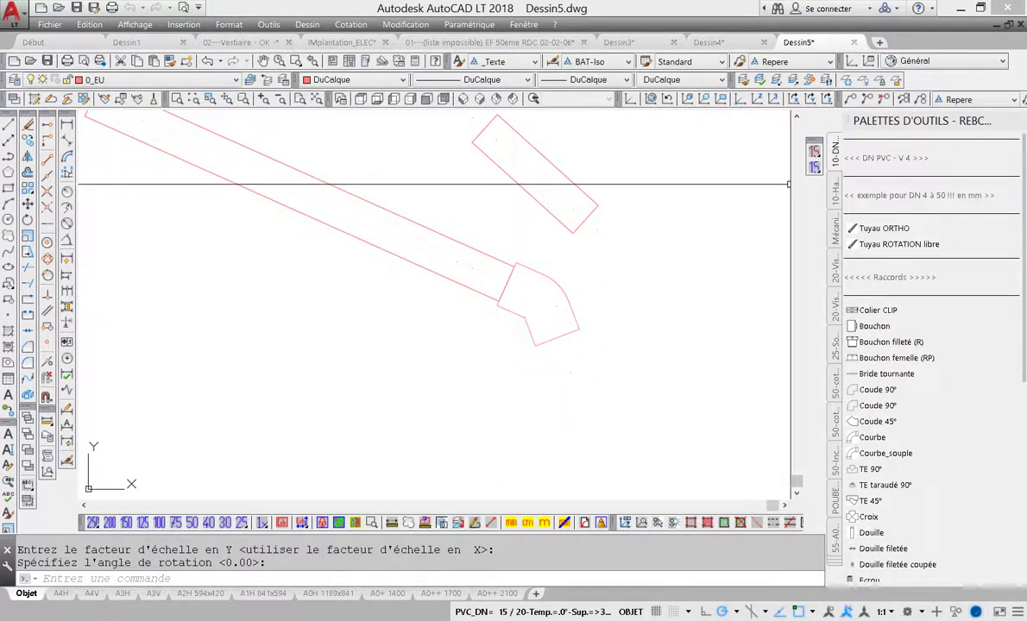
{"action": "left_click", "coordinate": [814, 152]}
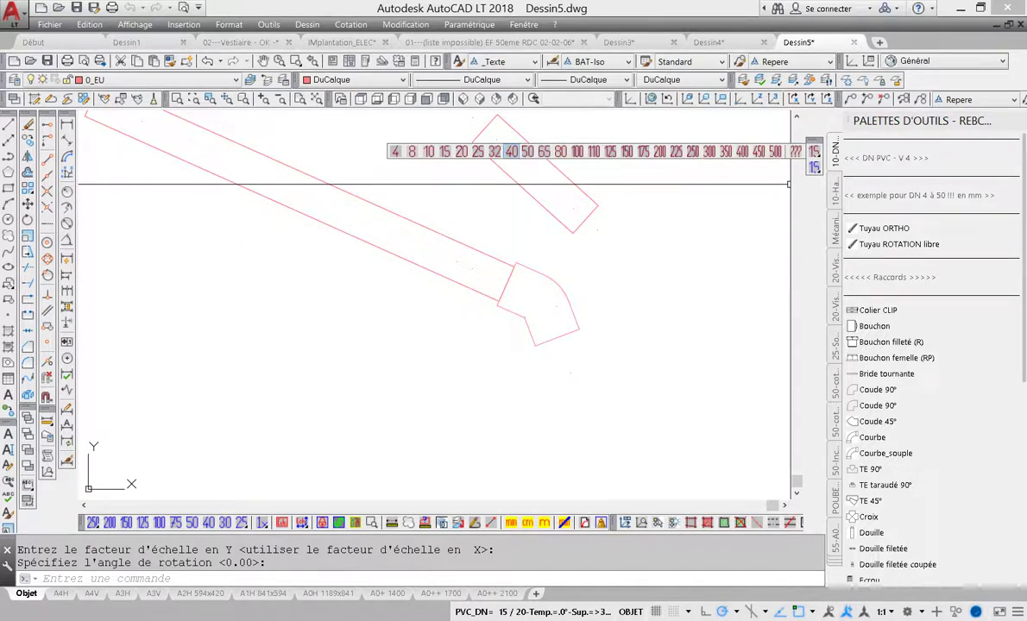
{"action": "left_click", "coordinate": [527, 152]}
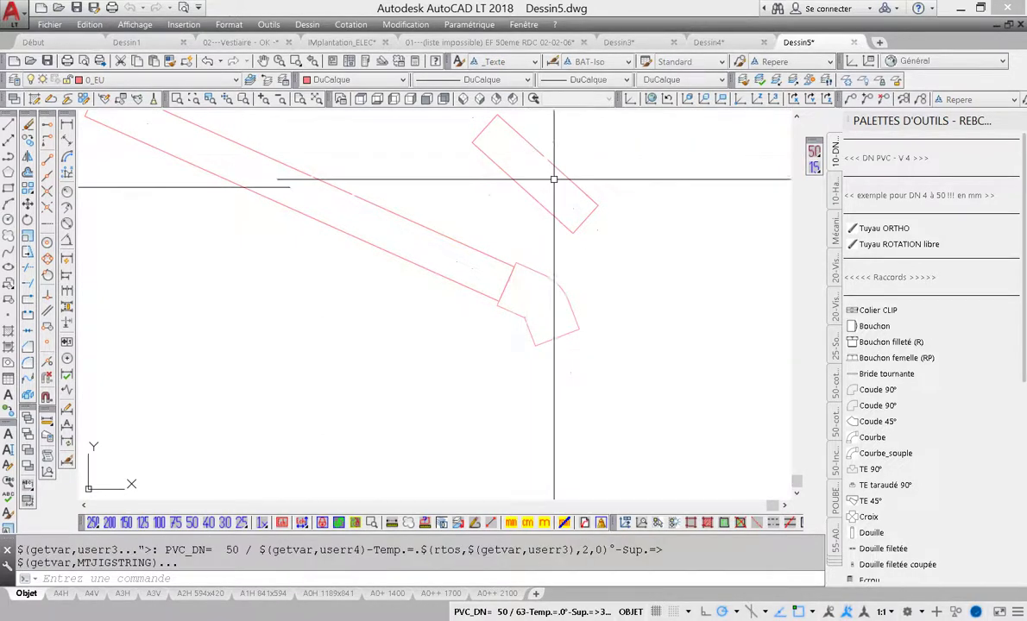
{"action": "left_click", "coordinate": [933, 406]}
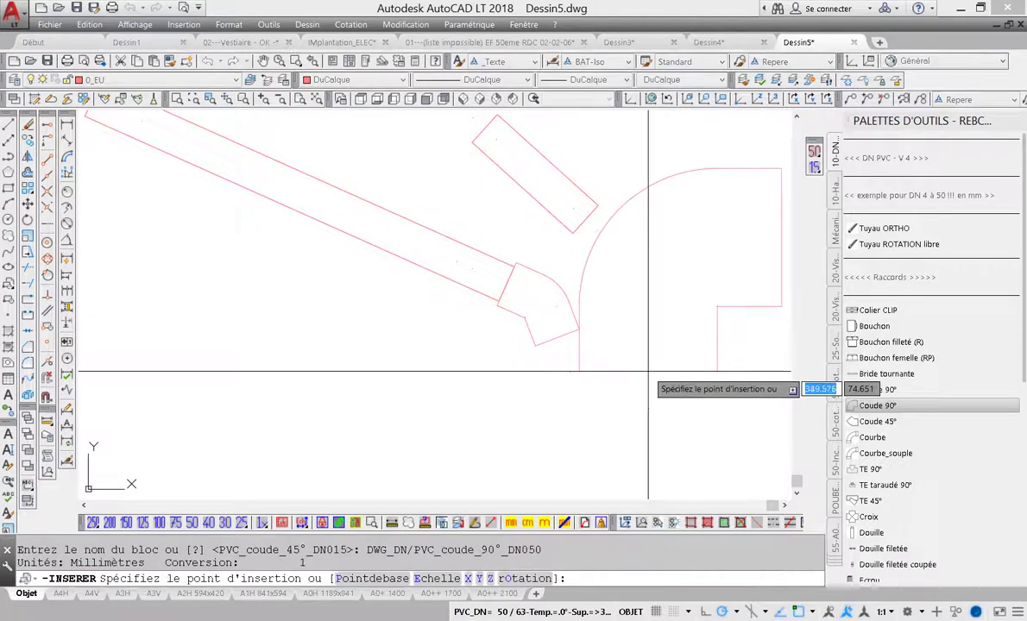
{"action": "scroll", "coordinate": [619, 367], "scroll_direction": "down", "scroll_amount": 4}
{"action": "middle_click_drag", "start_coordinate": [607, 374], "coordinate": [391, 317]}
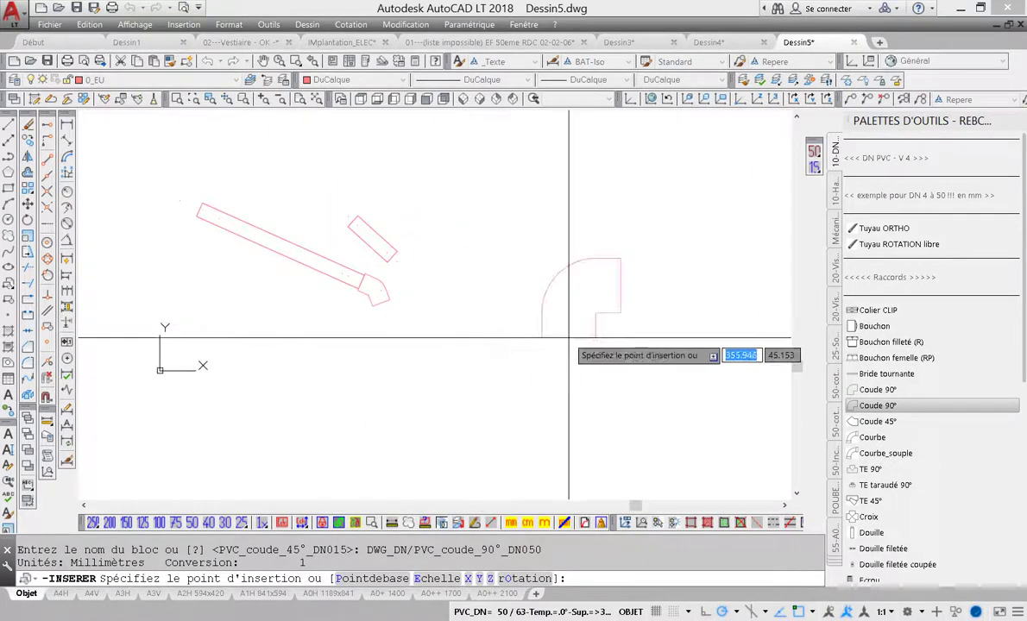
{"action": "key", "text": "Escape"}
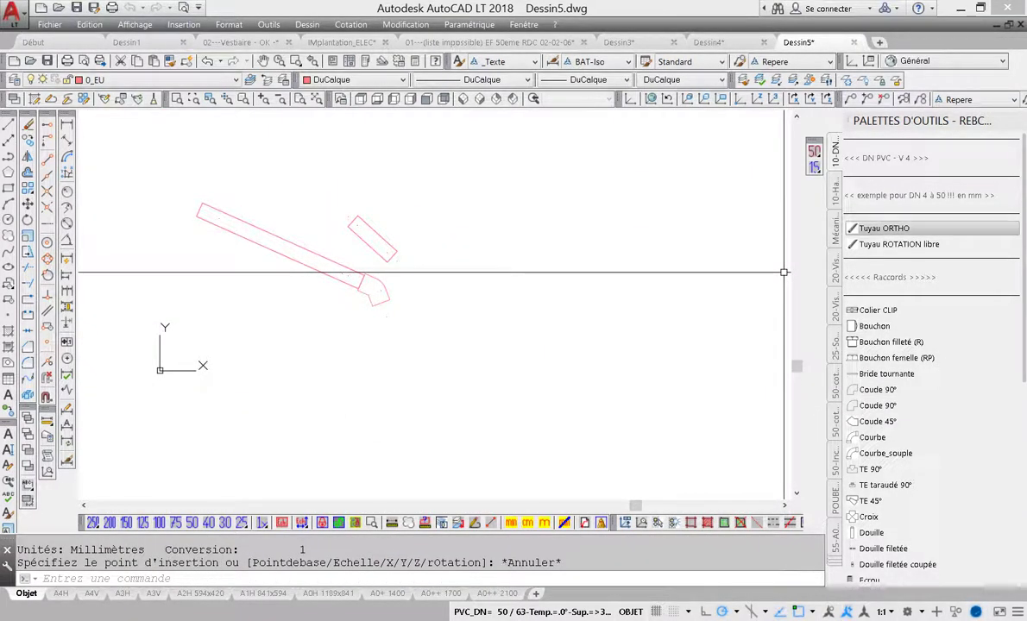
Step: Draw a horizontal DN 50 pipe above the DN 15 pipes with the Tuyau ORTHO tool
{"action": "left_click", "coordinate": [883, 228]}
{"action": "left_click", "coordinate": [394, 162]}
{"action": "left_click", "coordinate": [592, 168]}
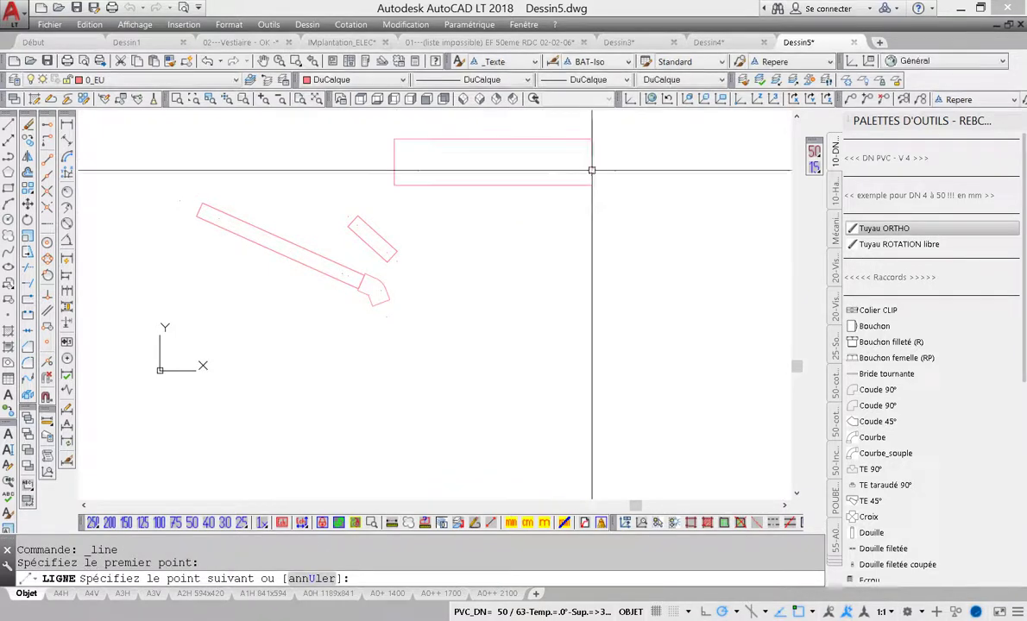
Step: Insert a DN 50 Coude 90° fitting at the horizontal pipe's right end, at default scale and turning downward
{"action": "middle_click_drag", "start_coordinate": [585, 205], "coordinate": [396, 250]}
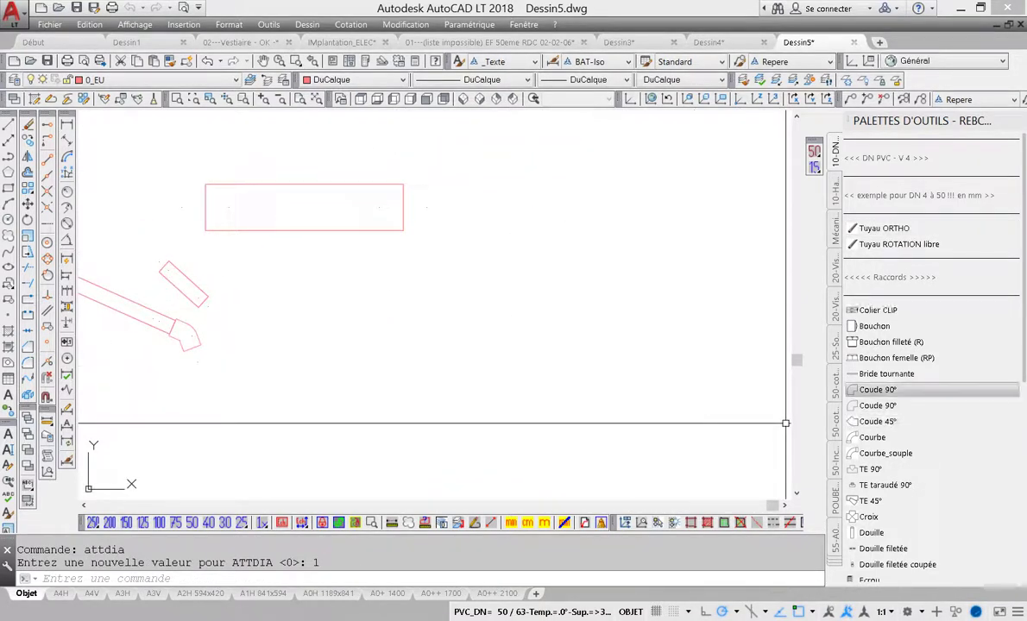
{"action": "left_click", "coordinate": [878, 389]}
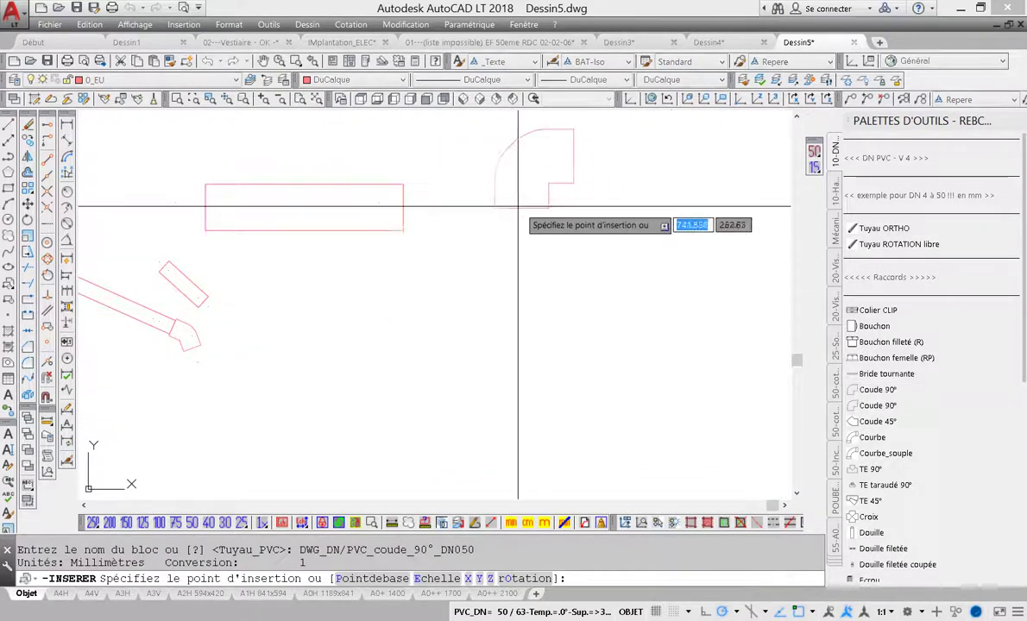
{"action": "left_click", "coordinate": [403, 231]}
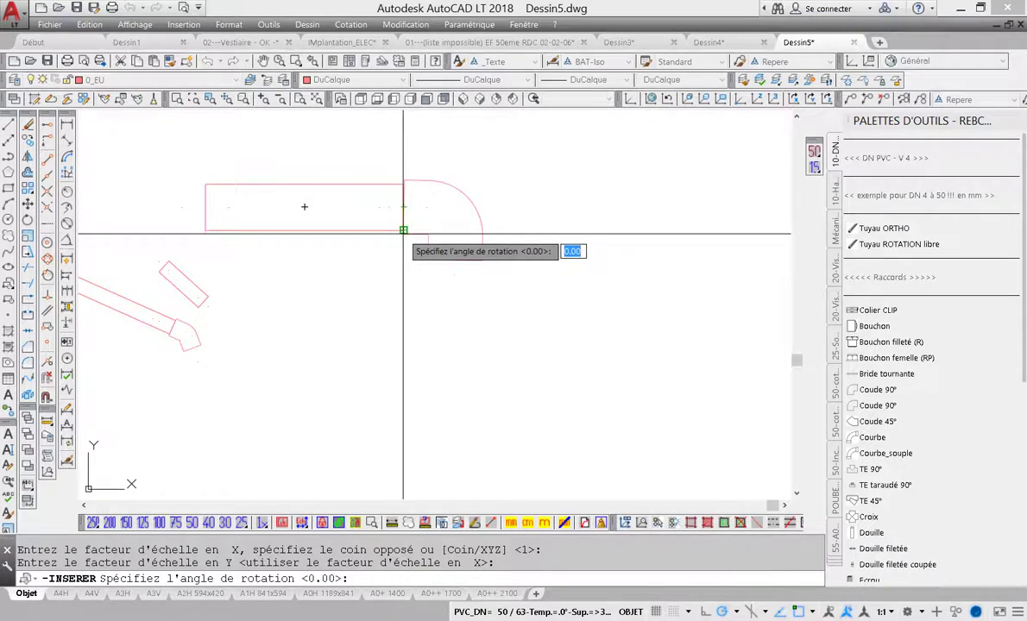
{"action": "left_click", "coordinate": [404, 234]}
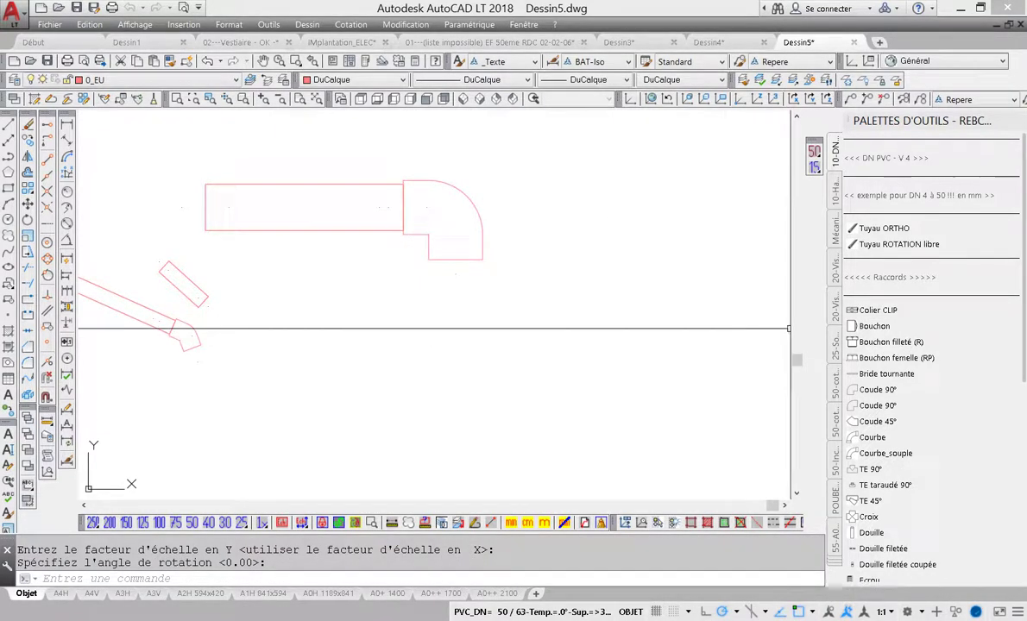
Step: Draw a vertical DN 50 Tuyau ORTHO pipe downward from the middle of the elbow's lower opening
{"action": "left_click", "coordinate": [884, 228]}
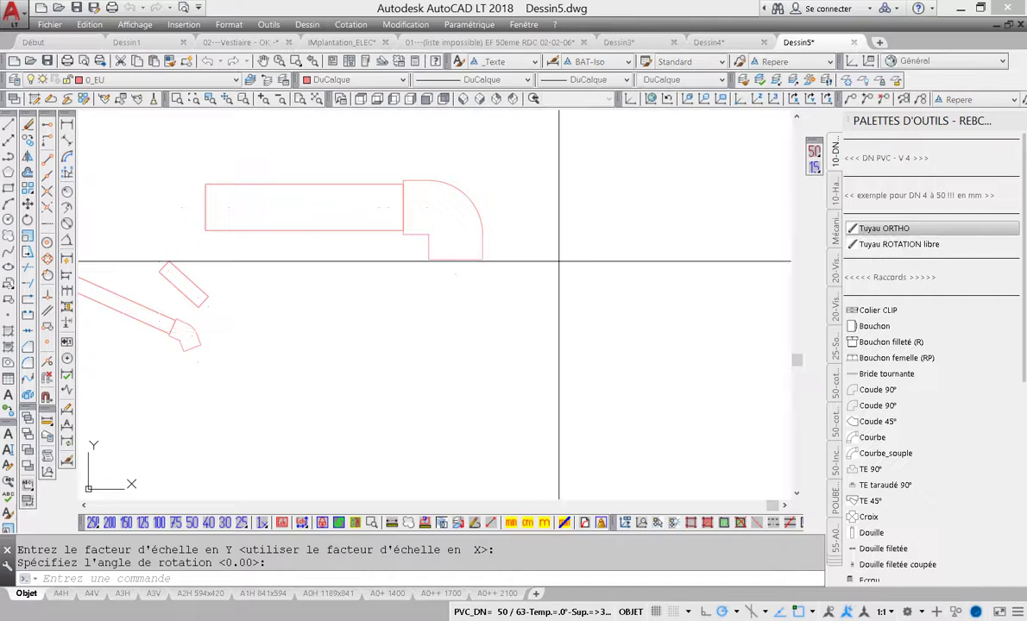
{"action": "left_click", "coordinate": [456, 259]}
{"action": "left_click", "coordinate": [456, 432]}
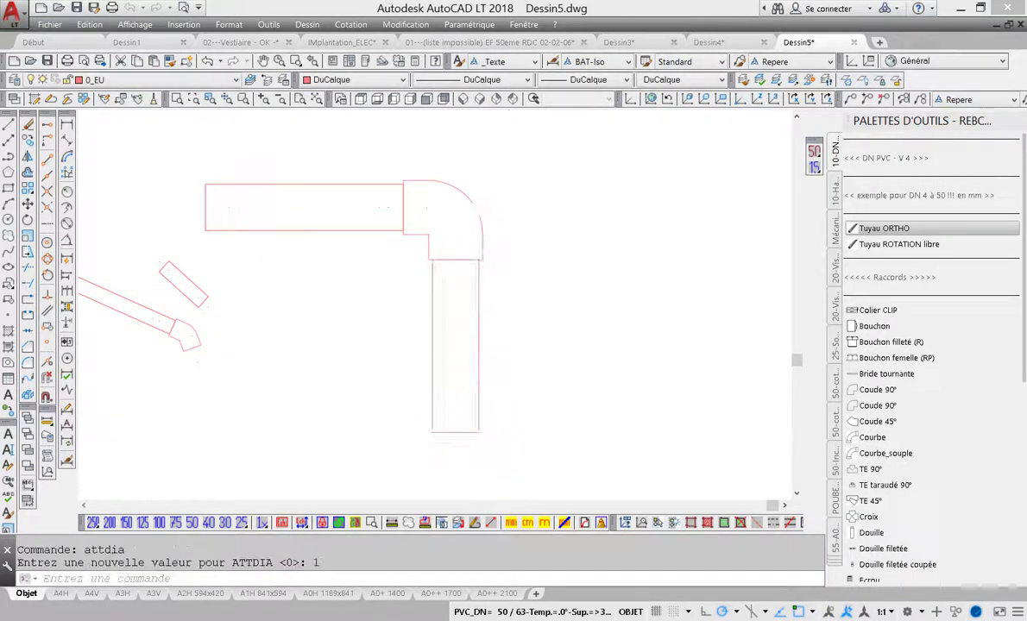
Step: Insert the second Coude 90° variant at the vertical pipe's lower end, with its outlet facing left
{"action": "scroll", "coordinate": [482, 384], "scroll_direction": "down", "scroll_amount": 2}
{"action": "middle_click_drag", "start_coordinate": [482, 384], "coordinate": [359, 306]}
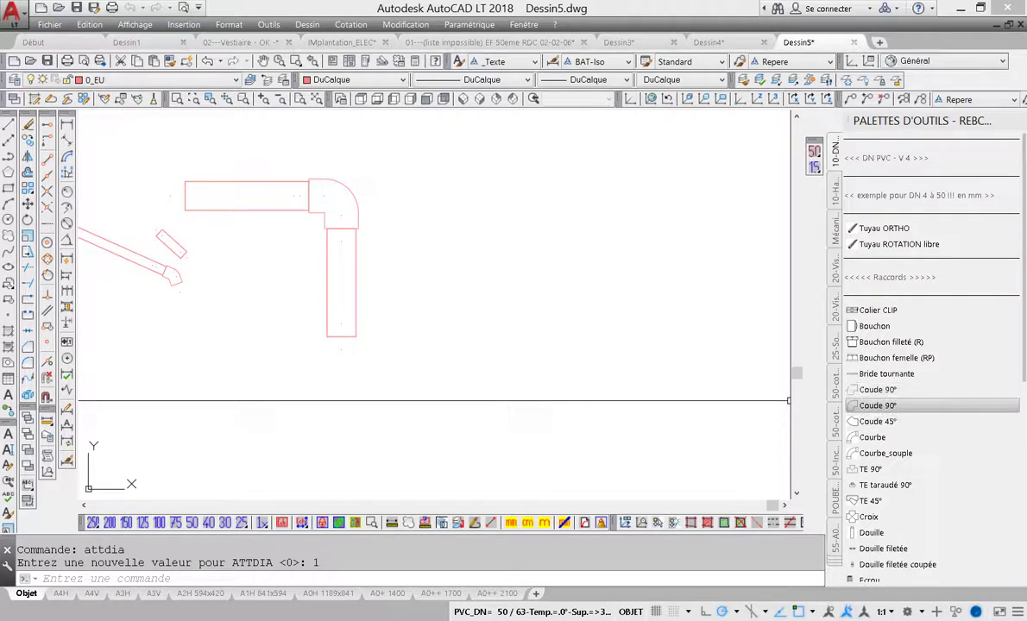
{"action": "left_click", "coordinate": [878, 406]}
{"action": "left_click", "coordinate": [342, 324]}
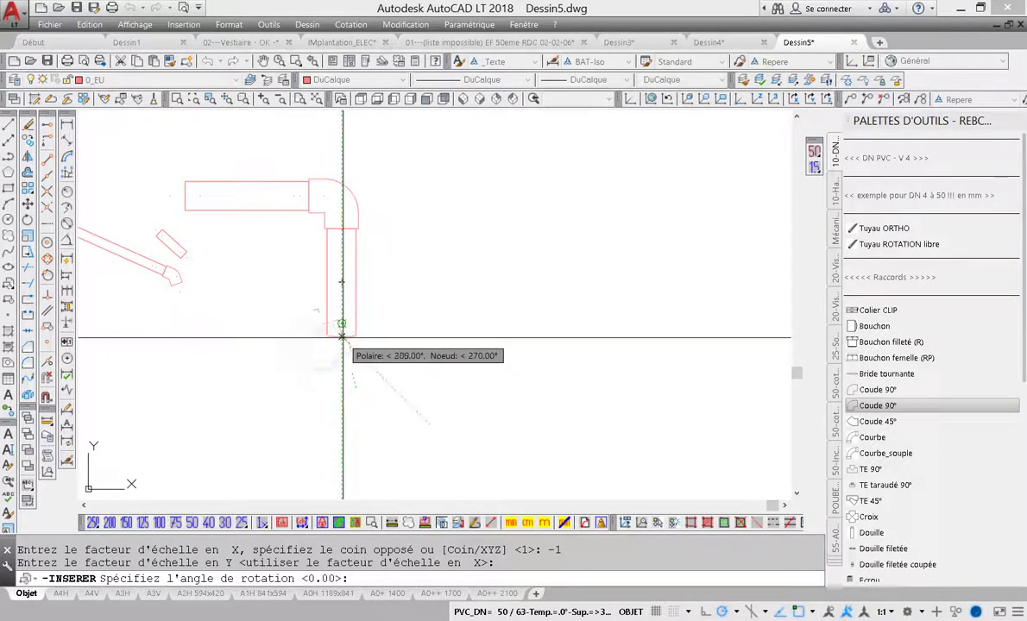
{"action": "left_click", "coordinate": [353, 337]}
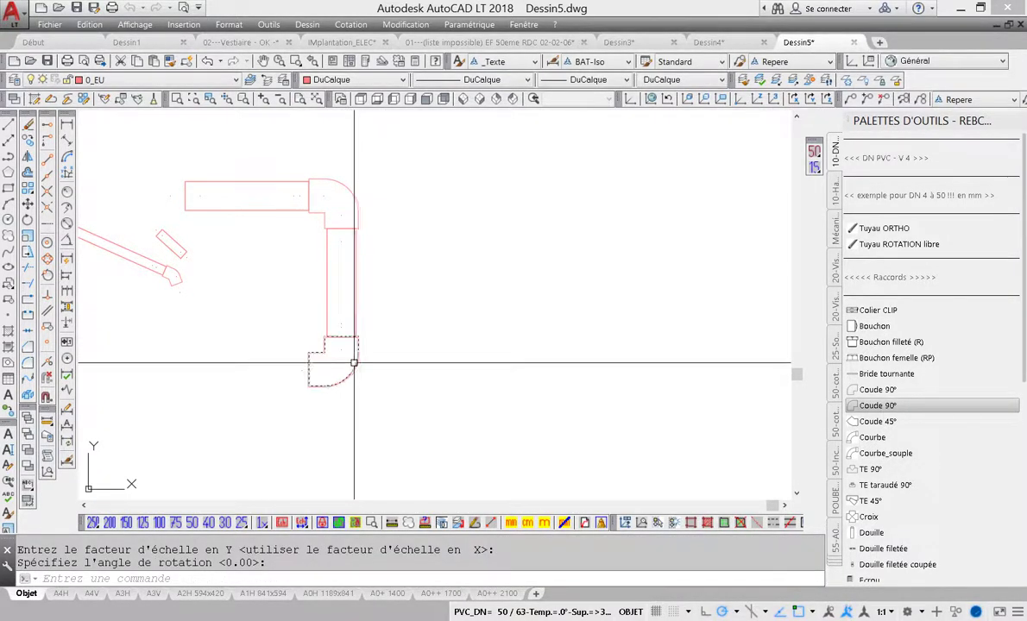
Step: Mirror the lower 90° elbow about the vertical pipe's axis so that its outlet faces right
{"action": "left_click", "coordinate": [355, 366]}
{"action": "left_click", "coordinate": [342, 336]}
{"action": "right_click", "coordinate": [342, 338]}
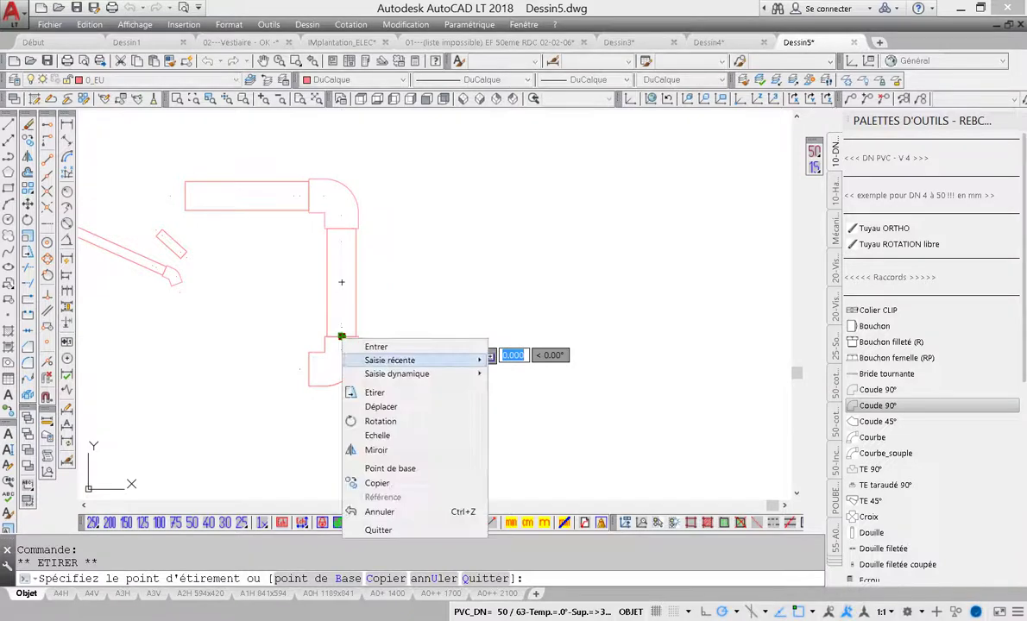
{"action": "left_click", "coordinate": [377, 450]}
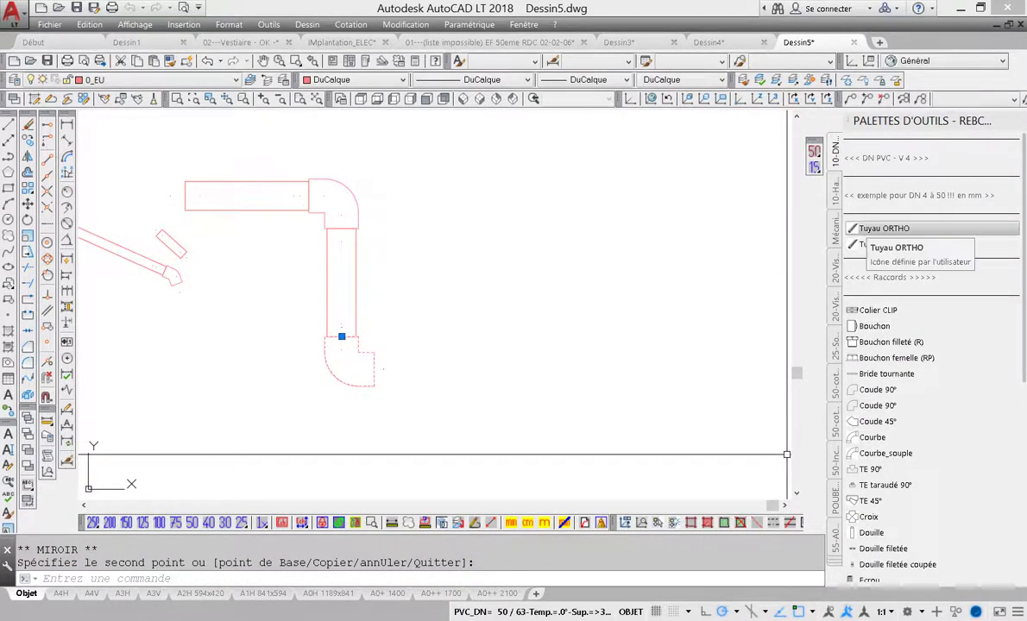
Step: Draw a long horizontal DN 50 Tuyau ORTHO pipe to the right from the lower elbow's outlet
{"action": "left_click", "coordinate": [884, 228]}
{"action": "left_click", "coordinate": [374, 369]}
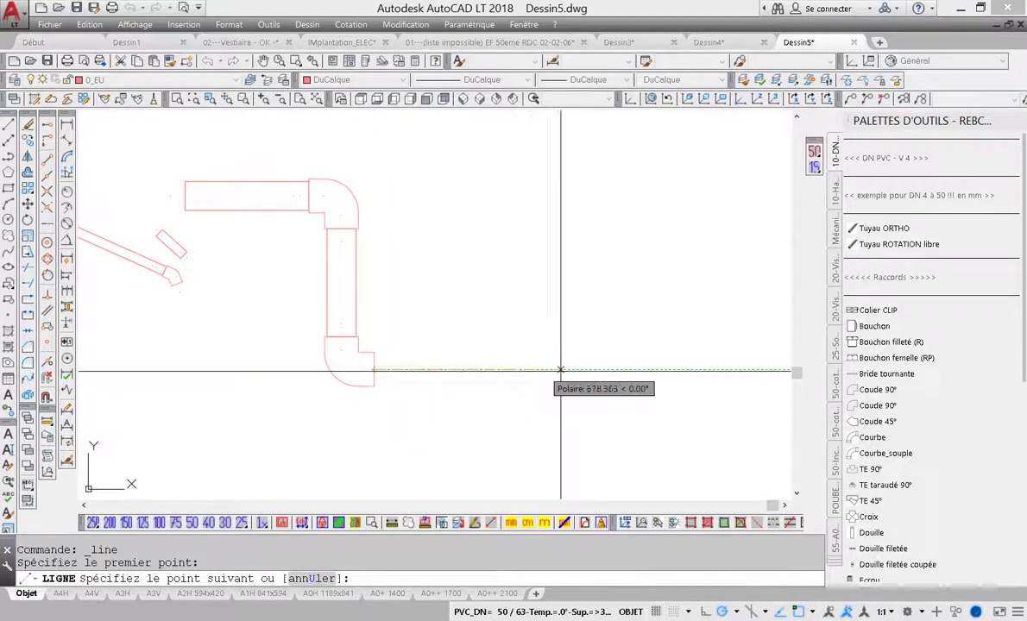
{"action": "left_click", "coordinate": [606, 369]}
Step: Insert a DN 50 TE 90° fitting at the lower horizontal pipe's right end, in line with the pipe and branching upward
{"action": "middle_click_drag", "start_coordinate": [615, 391], "coordinate": [550, 426]}
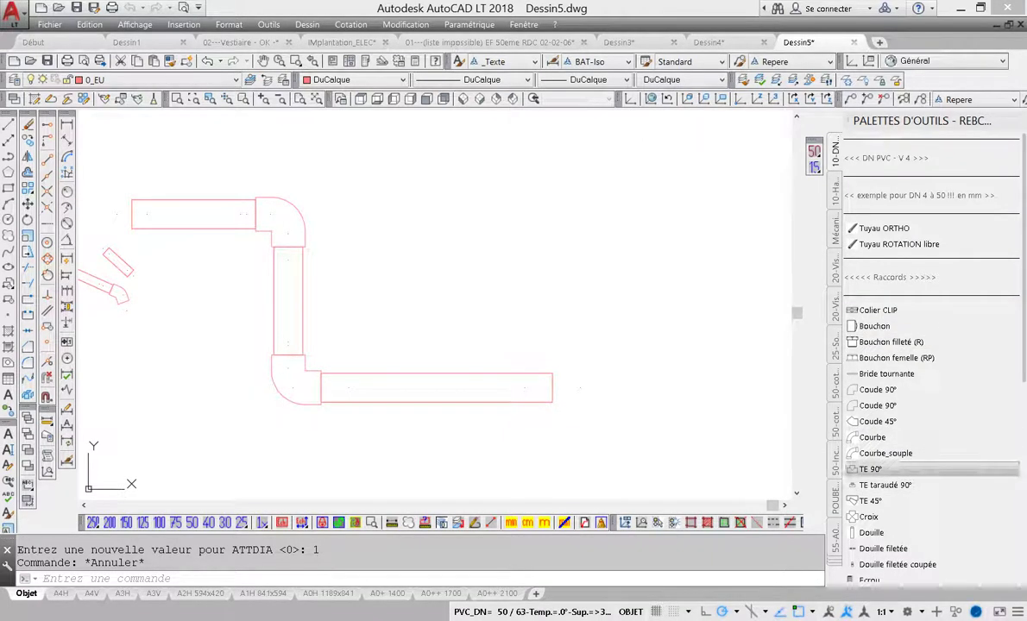
{"action": "left_click", "coordinate": [870, 469]}
{"action": "left_click", "coordinate": [553, 388]}
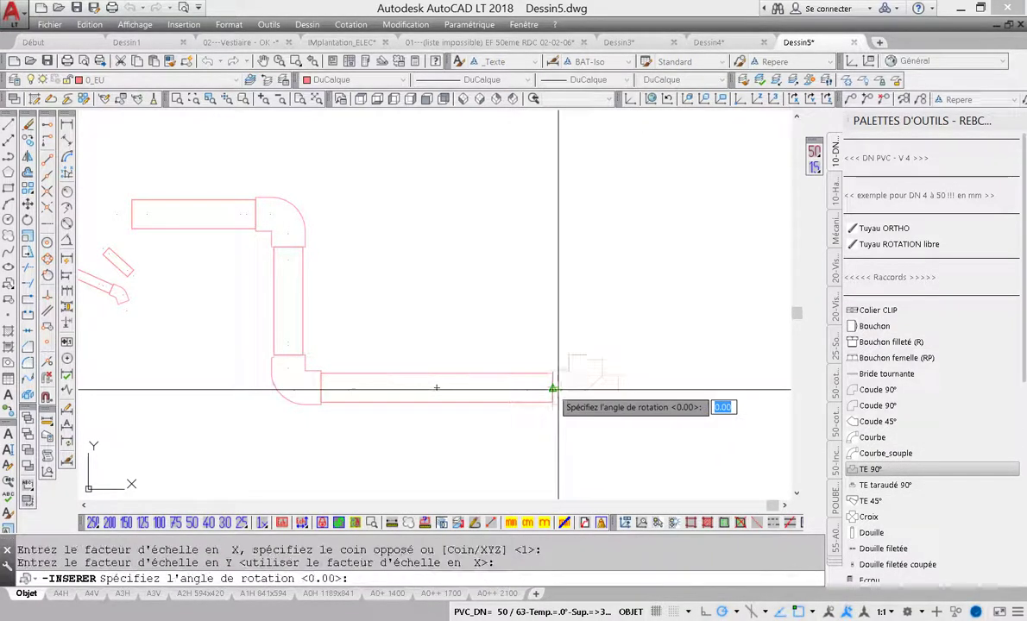
{"action": "left_click", "coordinate": [649, 387]}
Step: Try to insert a DN 50 TE taraudé 90° fitting and examine the requested block's folder and file name in the text window
{"action": "left_click", "coordinate": [885, 486]}
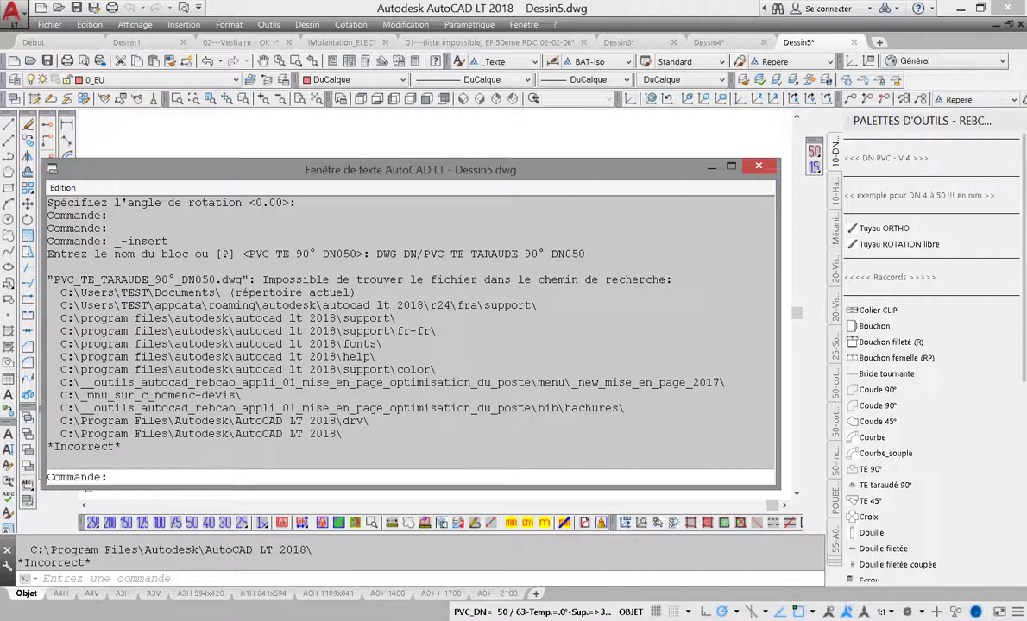
{"action": "left_click_drag", "start_coordinate": [377, 254], "coordinate": [419, 253]}
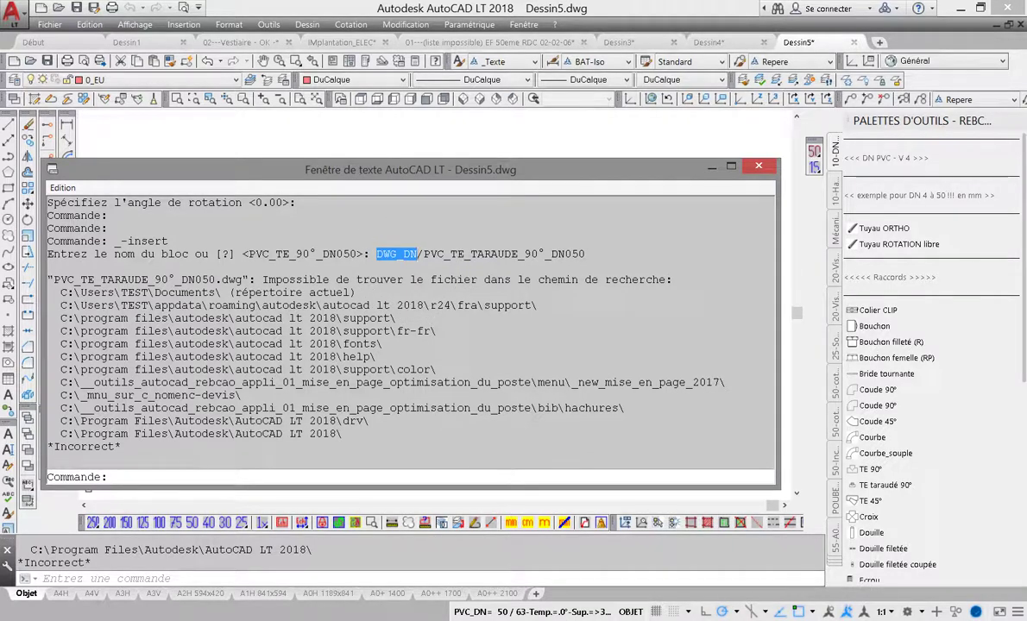
{"action": "left_click_drag", "start_coordinate": [424, 254], "coordinate": [585, 254]}
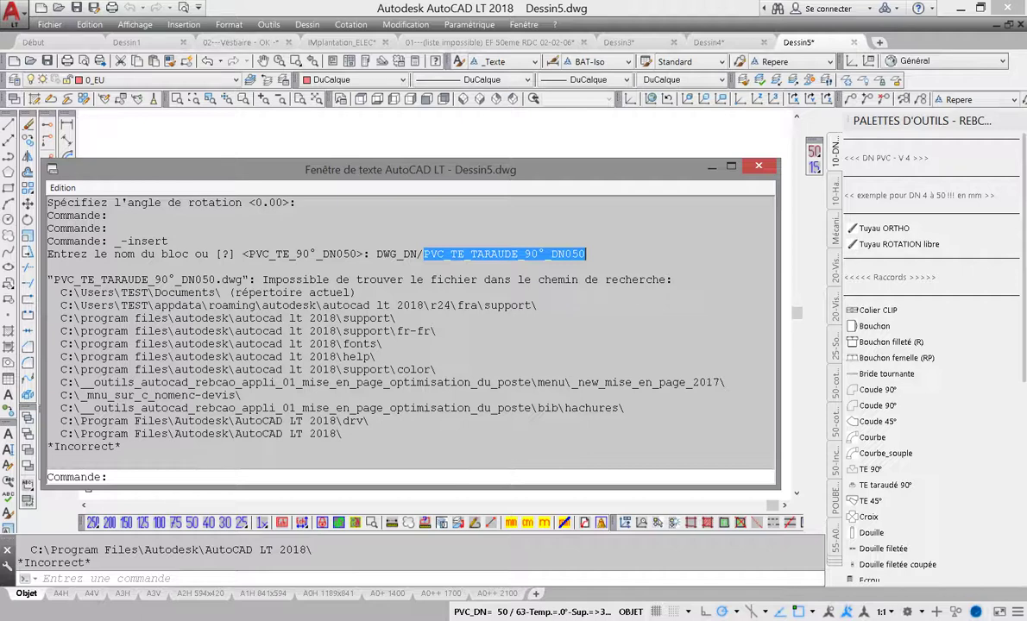
{"action": "key", "text": "F2"}
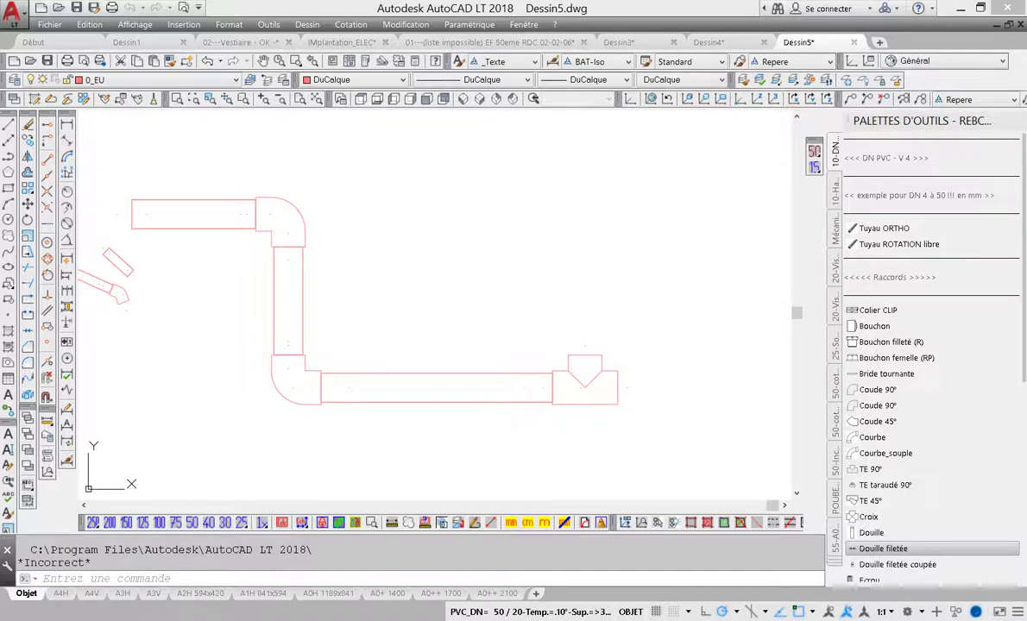
{"action": "key", "text": "F2"}
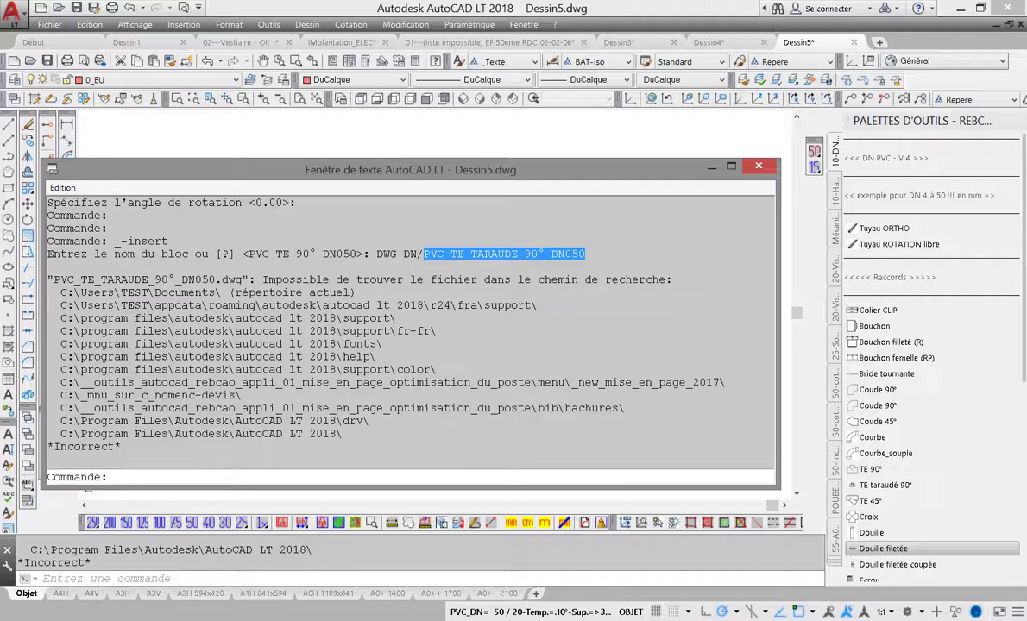
Step: Switch to File Explorer, open the DWG_DN folder and check its drawings for the requested block PVC_TE_TARAUDE_90°_DN050
{"action": "key", "text": "alt+Tab"}
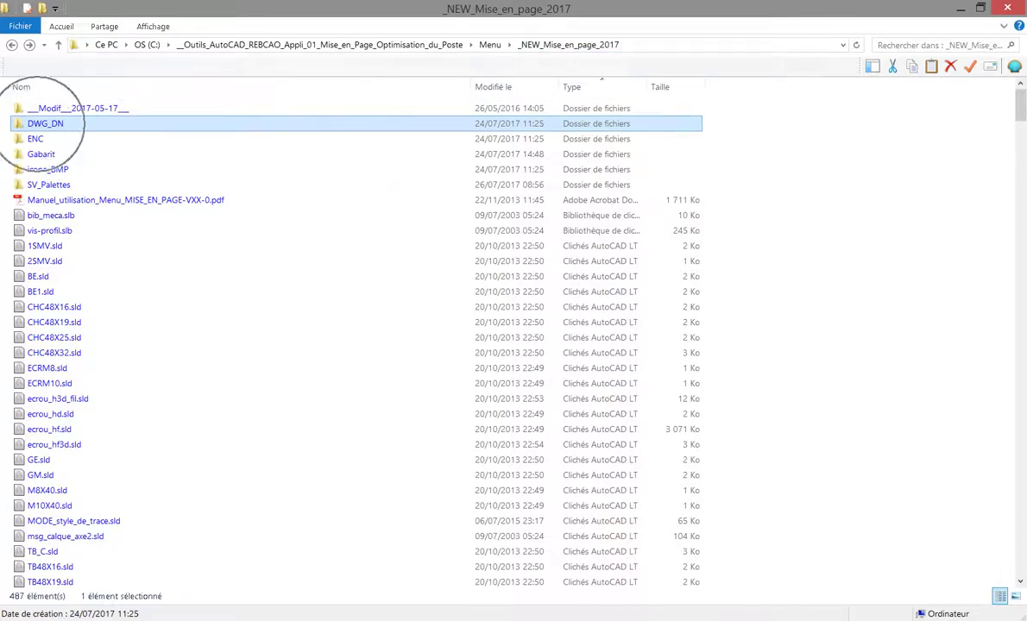
{"action": "double_click", "coordinate": [36, 123]}
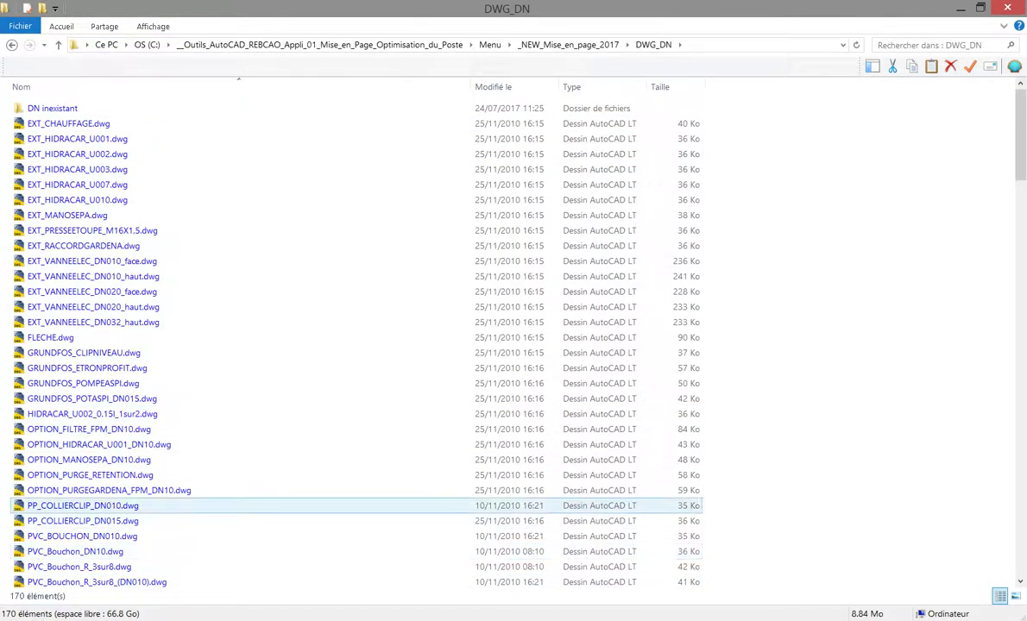
{"action": "left_click", "coordinate": [85, 506]}
{"action": "scroll", "coordinate": [85, 504], "scroll_direction": "down", "scroll_amount": 5}
{"action": "scroll", "coordinate": [85, 504], "scroll_direction": "down", "scroll_amount": 20}
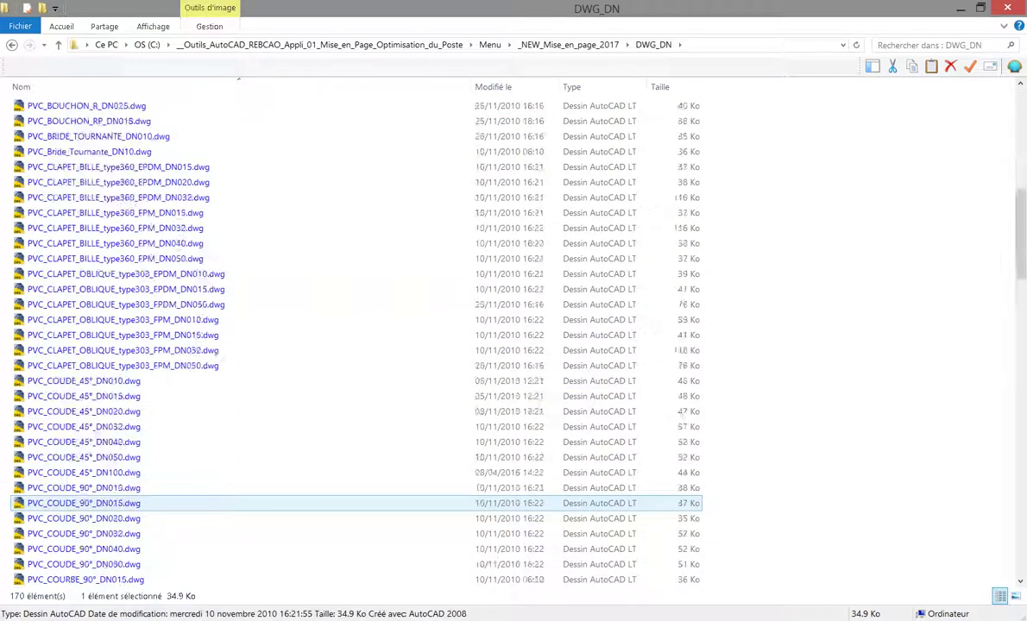
{"action": "scroll", "coordinate": [85, 504], "scroll_direction": "down", "scroll_amount": 1}
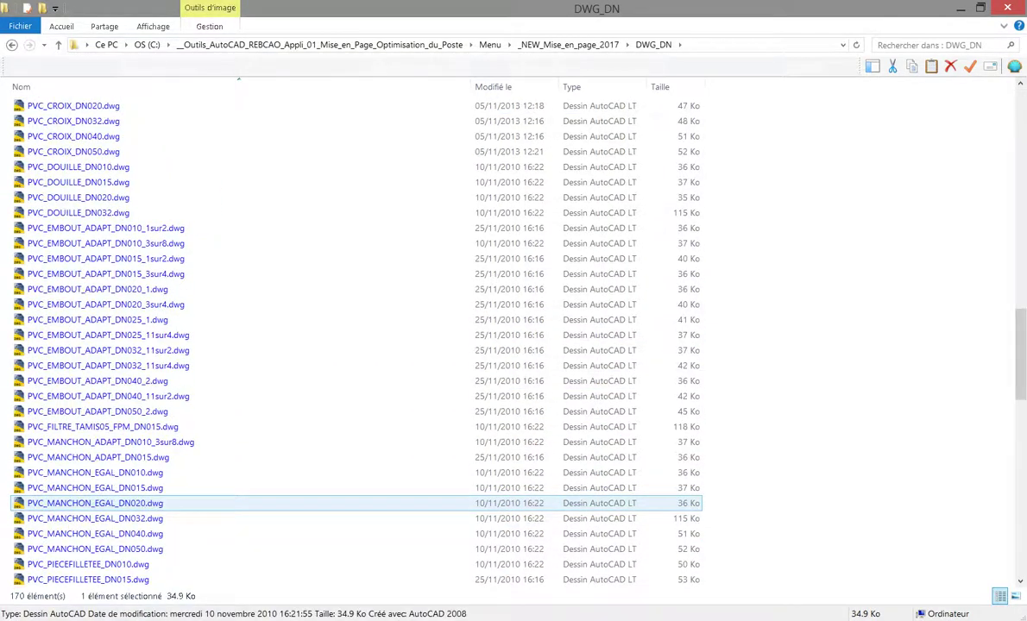
{"action": "scroll", "coordinate": [84, 345], "scroll_direction": "up", "scroll_amount": 2}
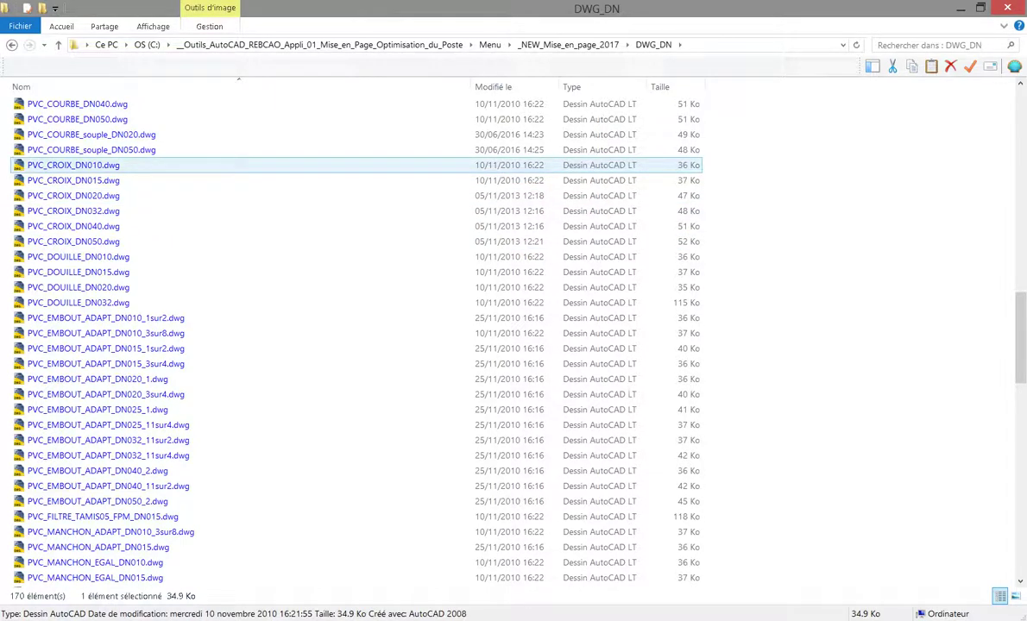
{"action": "scroll", "coordinate": [345, 304], "scroll_direction": "down", "scroll_amount": 1}
{"action": "scroll", "coordinate": [242, 304], "scroll_direction": "down", "scroll_amount": 4}
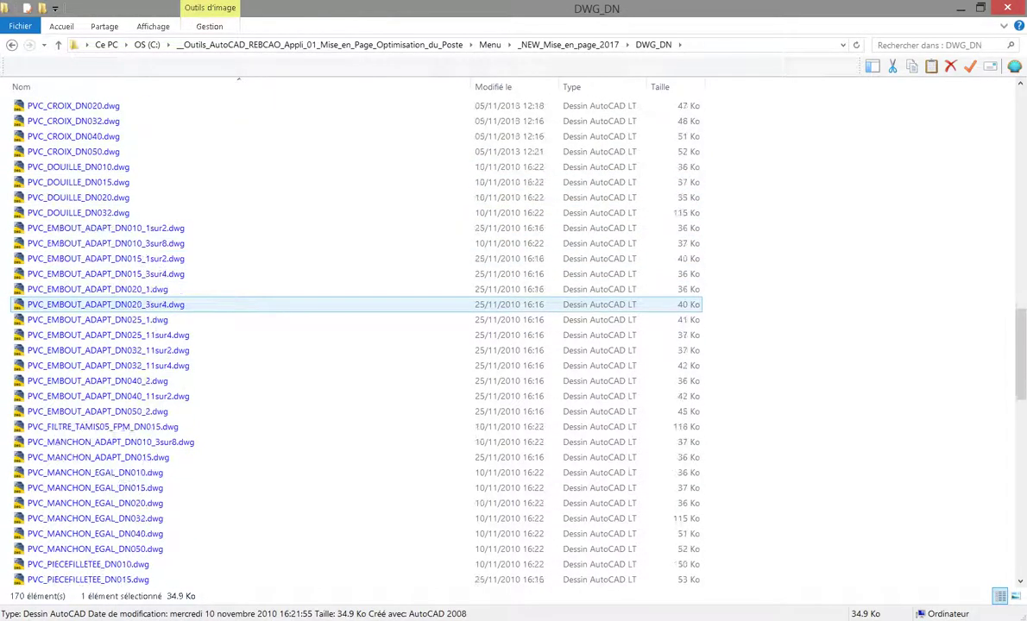
{"action": "scroll", "coordinate": [242, 305], "scroll_direction": "down", "scroll_amount": 10}
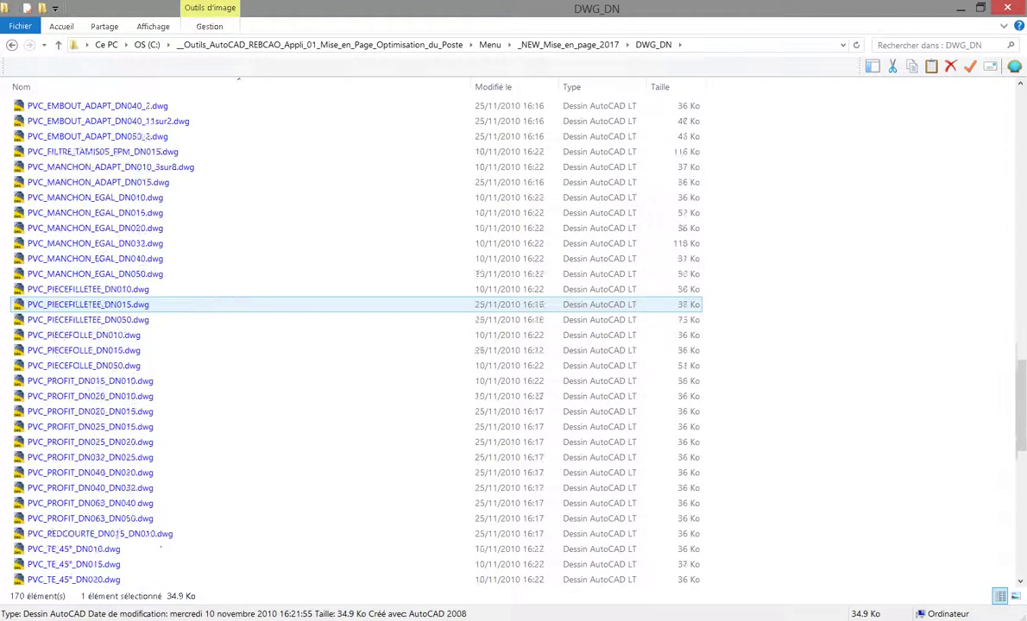
{"action": "scroll", "coordinate": [242, 304], "scroll_direction": "down", "scroll_amount": 4}
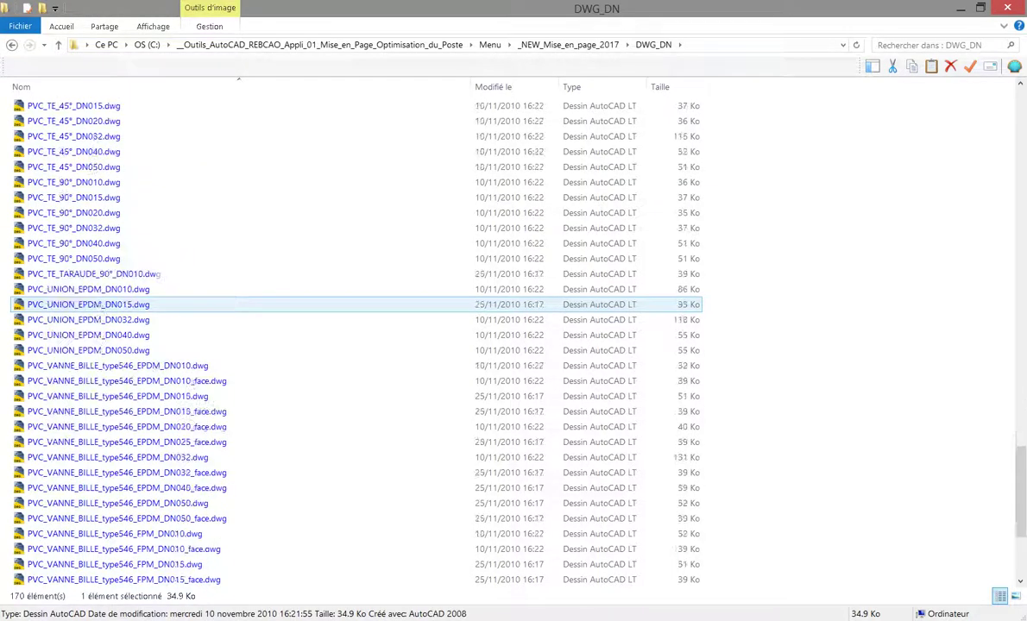
{"action": "scroll", "coordinate": [242, 305], "scroll_direction": "up", "scroll_amount": 2}
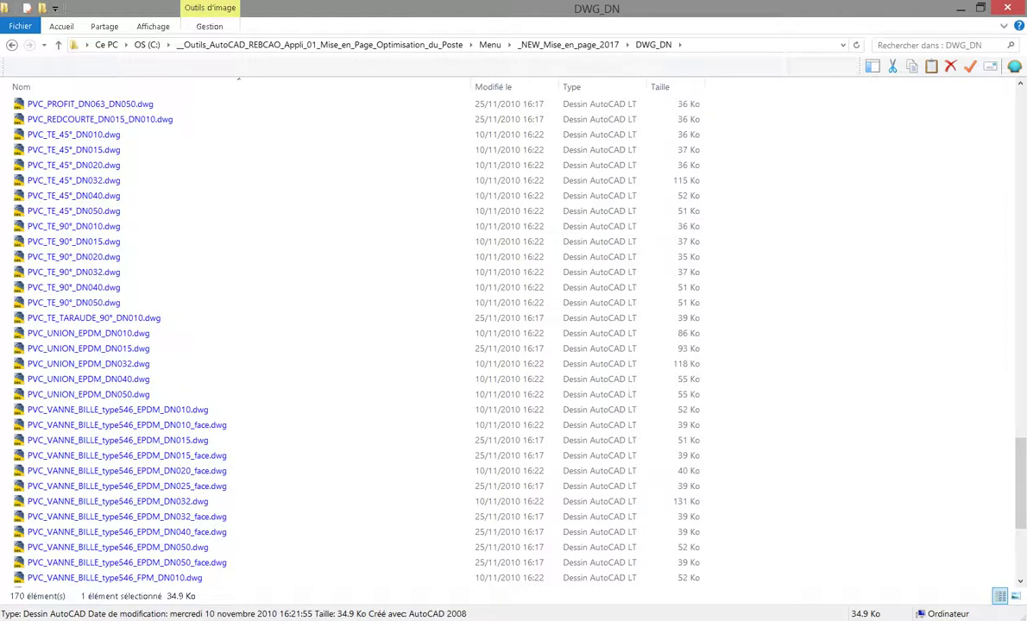
{"action": "key", "text": "alt+Tab"}
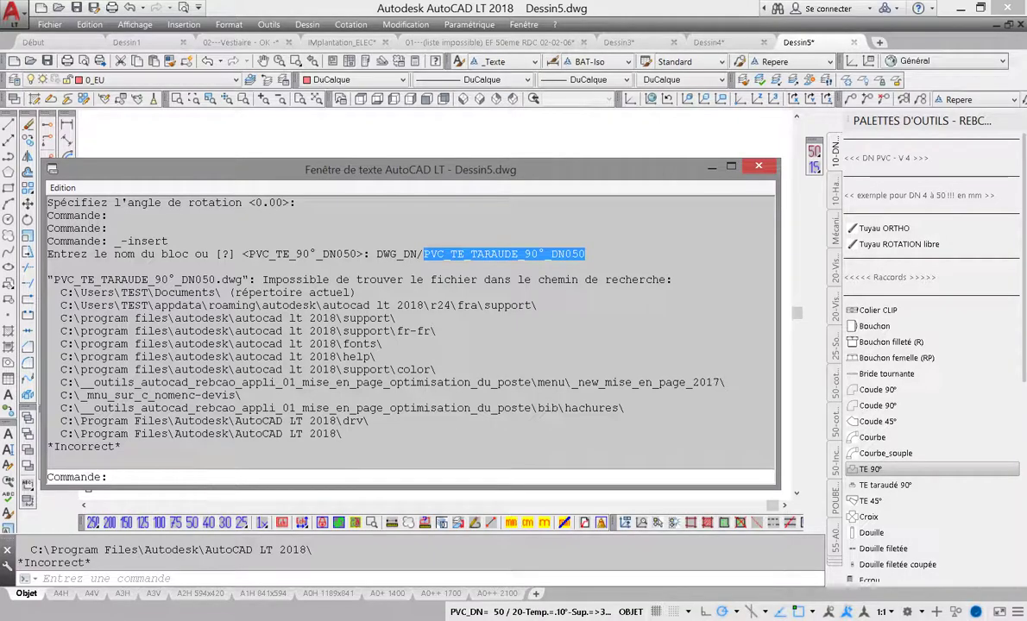
{"action": "key", "text": "alt+Tab"}
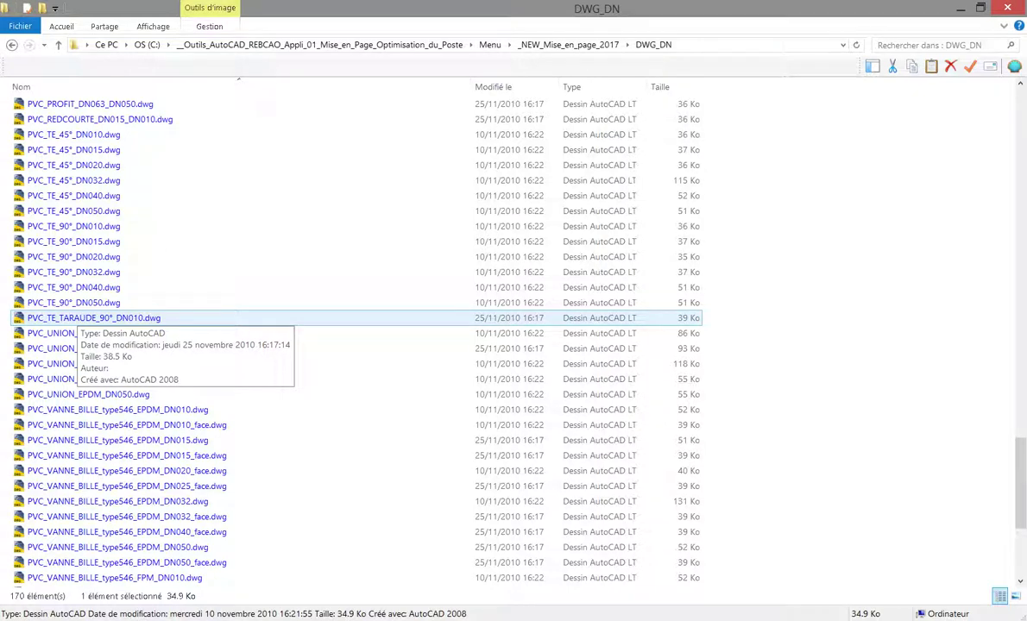
Step: Display the DWG_DN folder as Très grandes icônes and browse the previews of the PVC elbows, curves and crosses
{"action": "key", "text": "ctrl"}
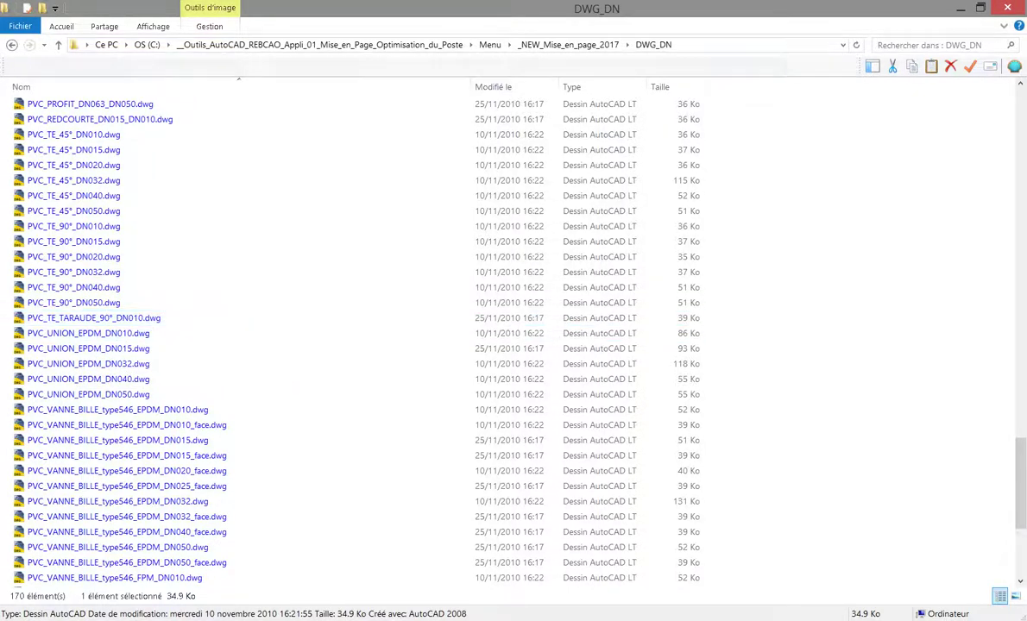
{"action": "right_click", "coordinate": [855, 285]}
{"action": "mouse_move", "coordinate": [890, 292]}
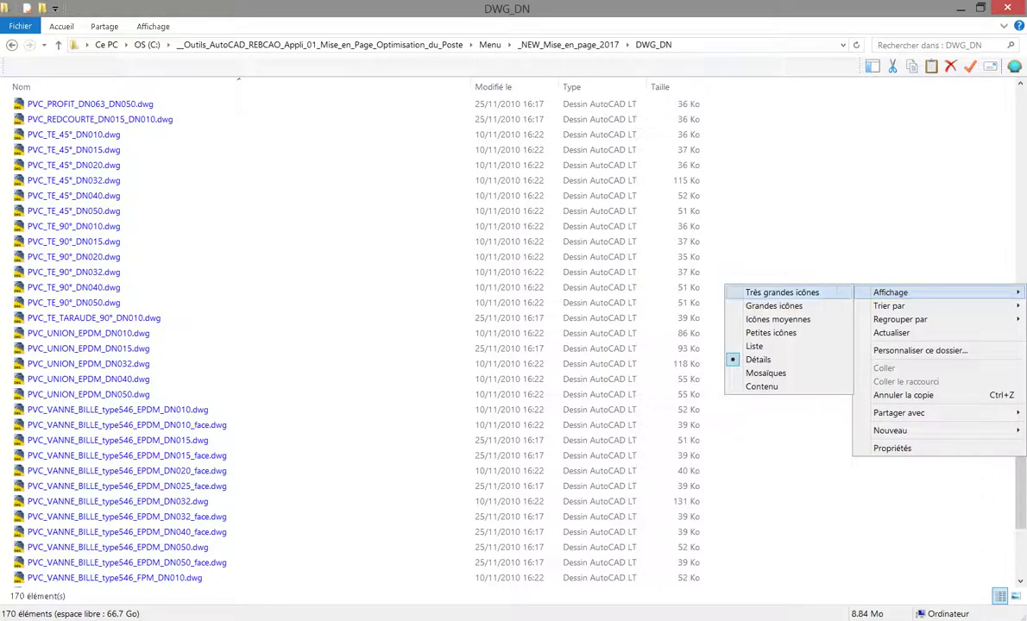
{"action": "left_click", "coordinate": [782, 292]}
{"action": "scroll", "coordinate": [428, 320], "scroll_direction": "down", "scroll_amount": 5}
{"action": "scroll", "coordinate": [427, 319], "scroll_direction": "down", "scroll_amount": 6}
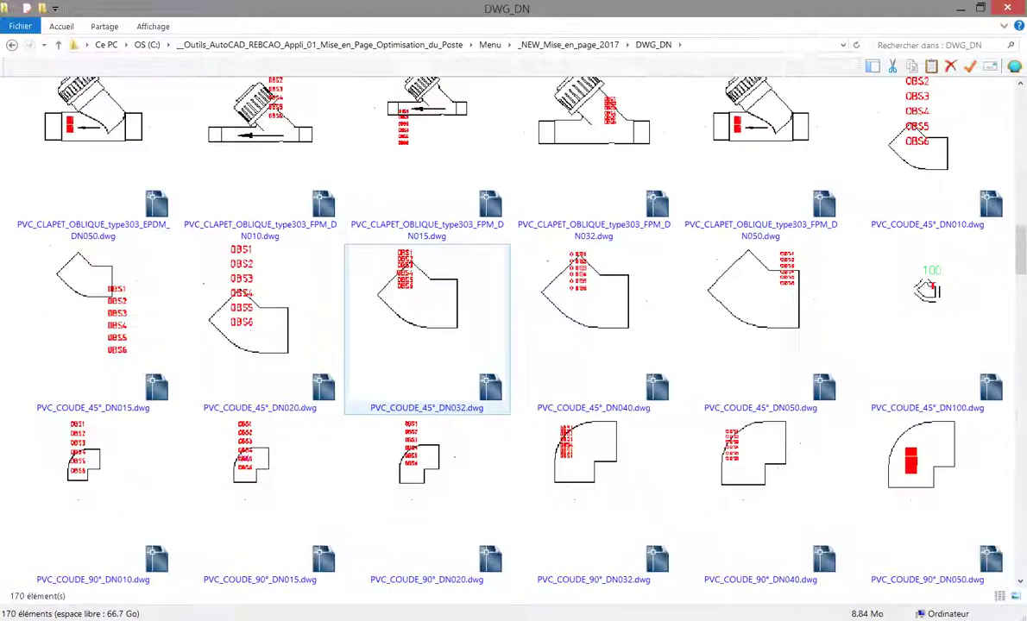
{"action": "scroll", "coordinate": [428, 319], "scroll_direction": "down", "scroll_amount": 6}
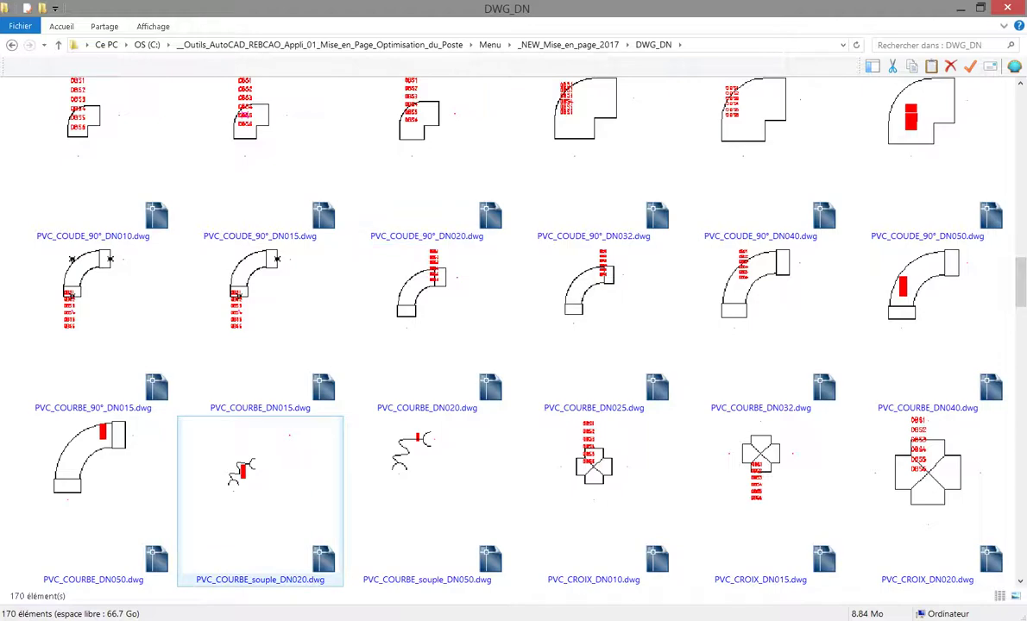
Step: Switch back to Dessin5.dwg in AutoCAD LT and look through the Raccords, EPDM and FPM tools of the DN PVC palette
{"action": "left_click", "coordinate": [604, 620]}
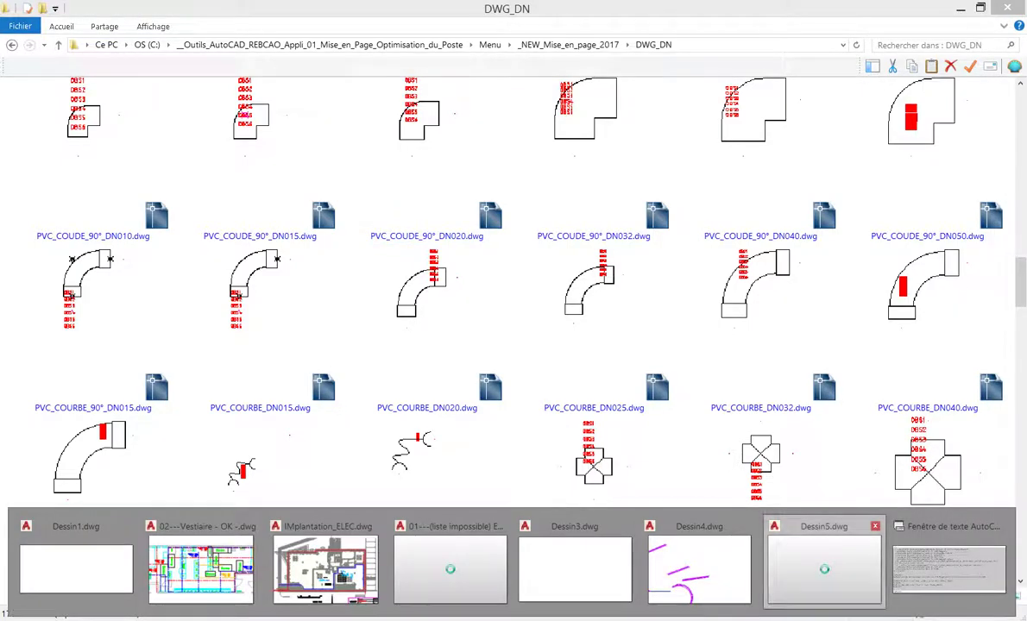
{"action": "left_click", "coordinate": [825, 565]}
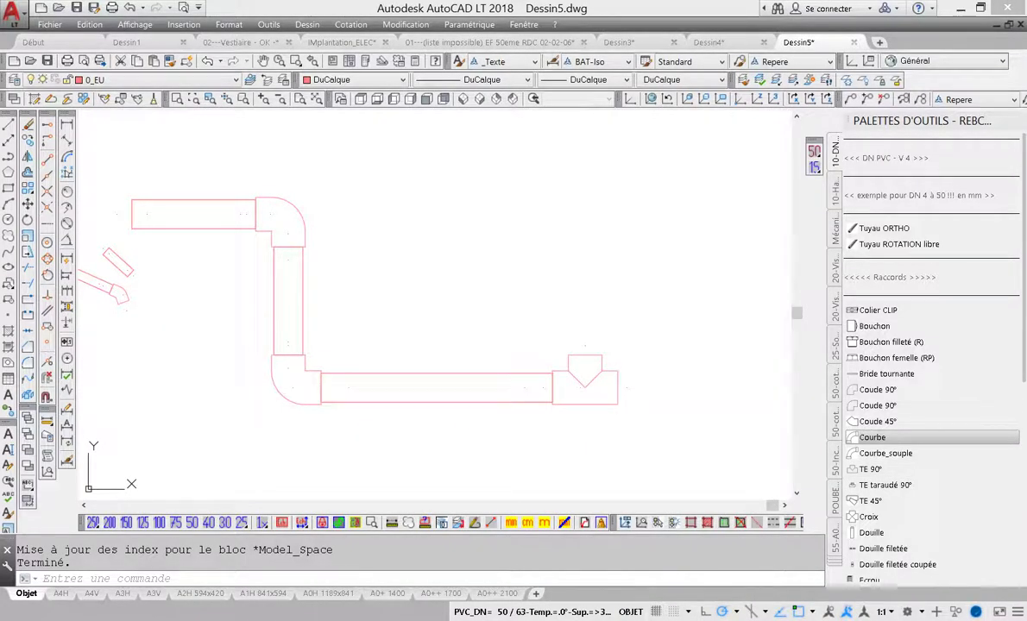
{"action": "scroll", "coordinate": [932, 345], "scroll_direction": "down", "scroll_amount": 7}
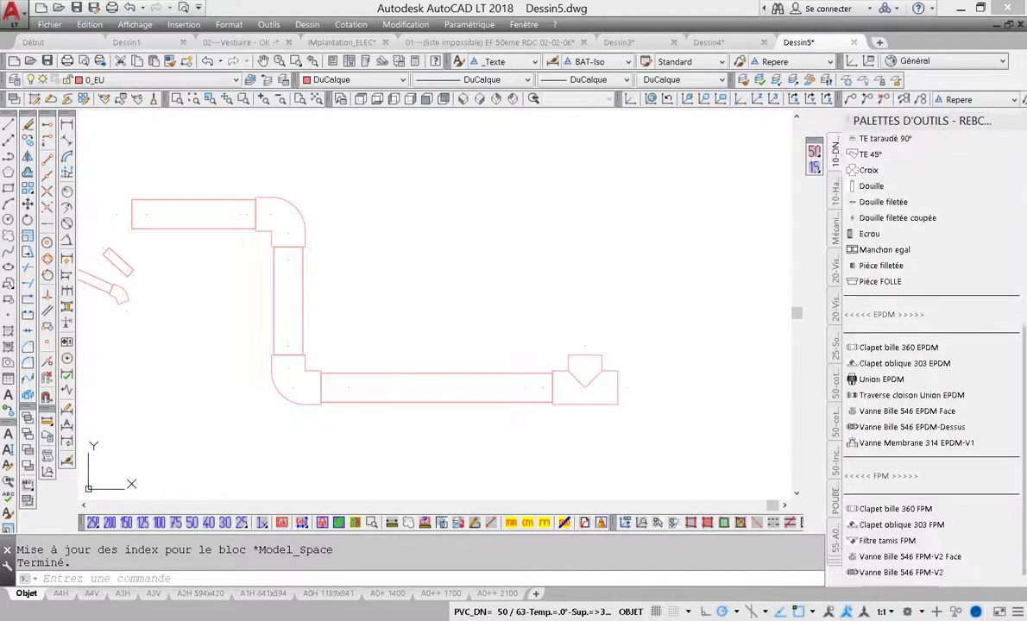
{"action": "scroll", "coordinate": [933, 328], "scroll_direction": "up", "scroll_amount": 7}
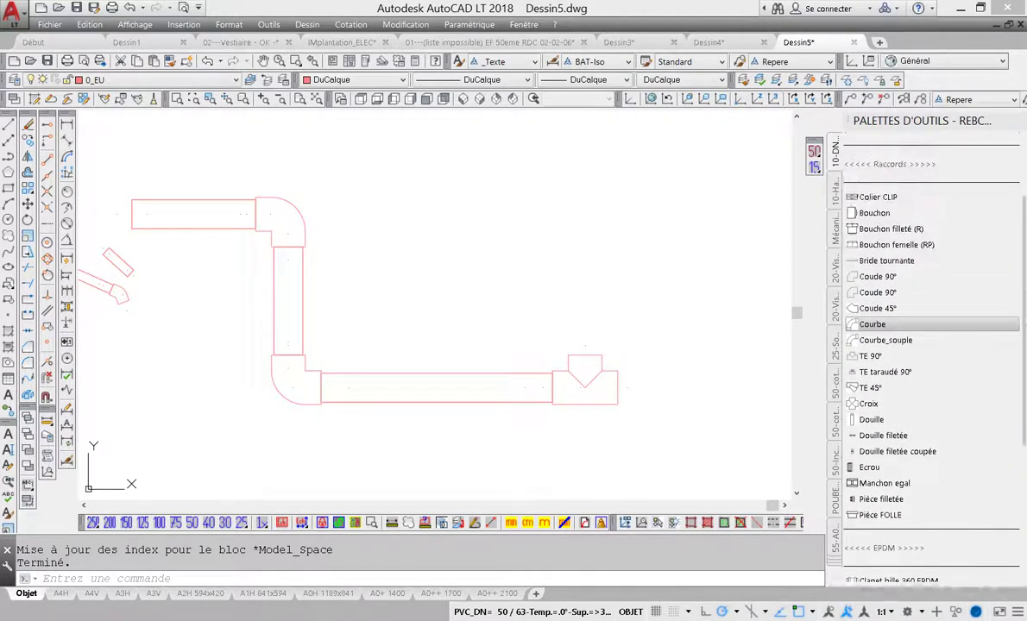
{"action": "scroll", "coordinate": [933, 328], "scroll_direction": "up", "scroll_amount": 3}
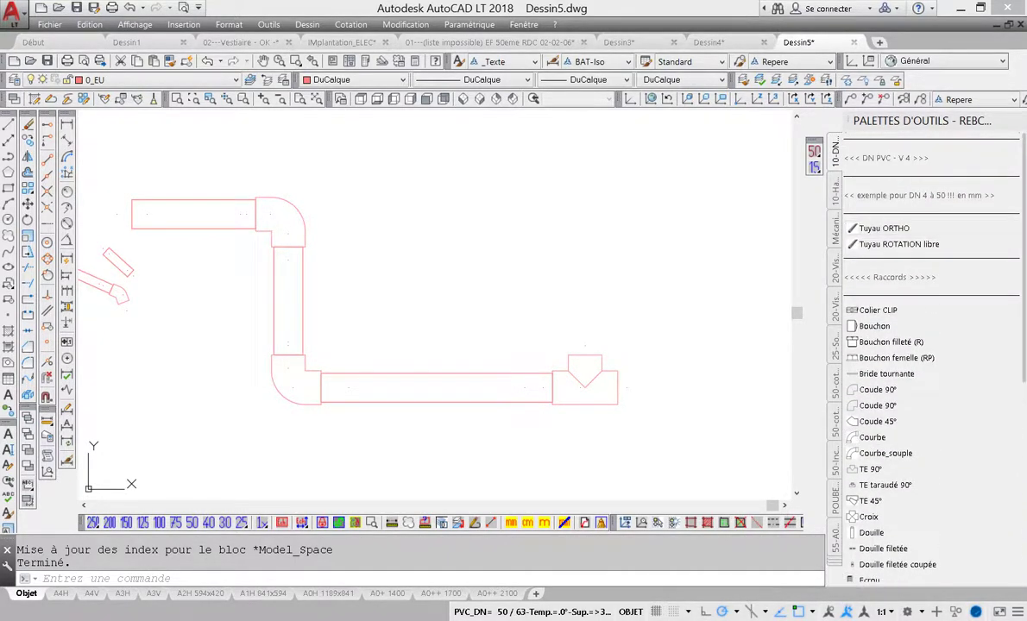